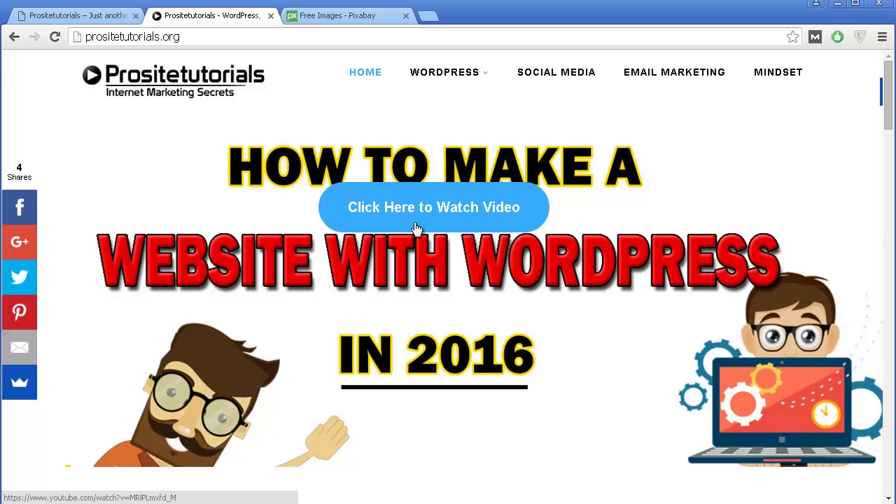
# Browse the free photos on the Pixabay home page.
pyautogui.click(373, 17)
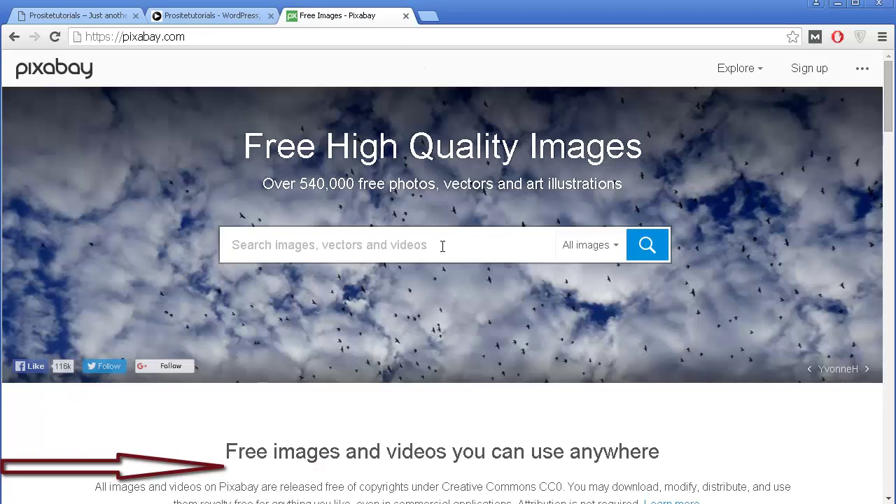
pyautogui.scroll(-3, 290, 201)
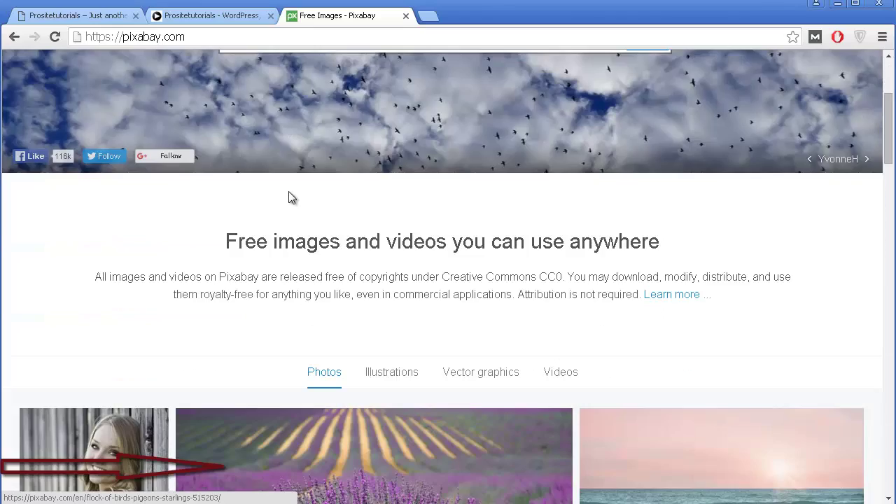
pyautogui.scroll(-9, 292, 198)
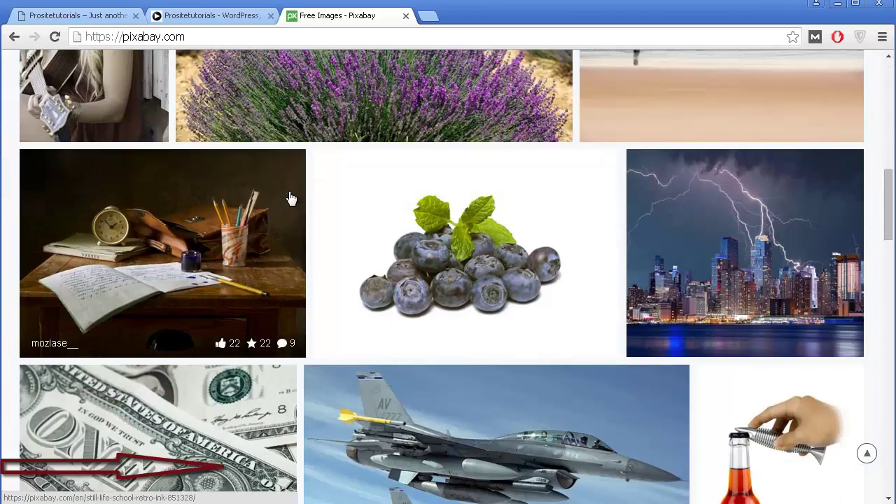
pyautogui.scroll(-6, 290, 198)
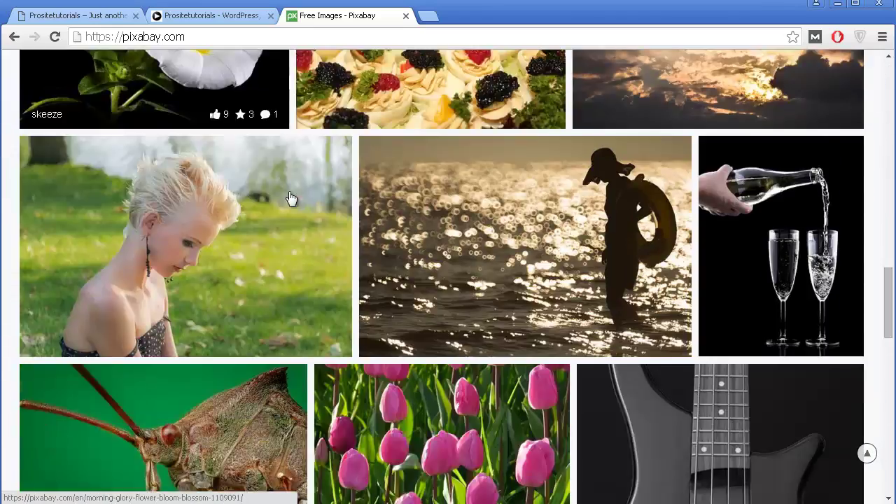
pyautogui.scroll(-8, 292, 199)
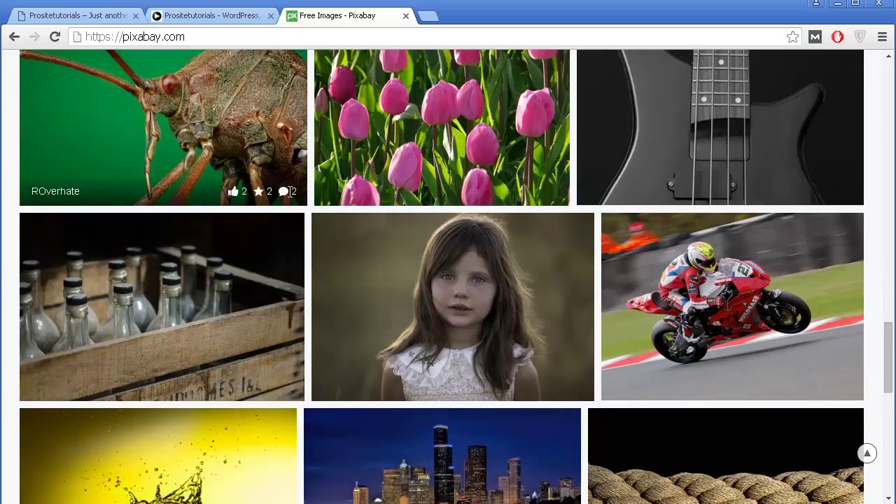
pyautogui.scroll(8, 290, 203)
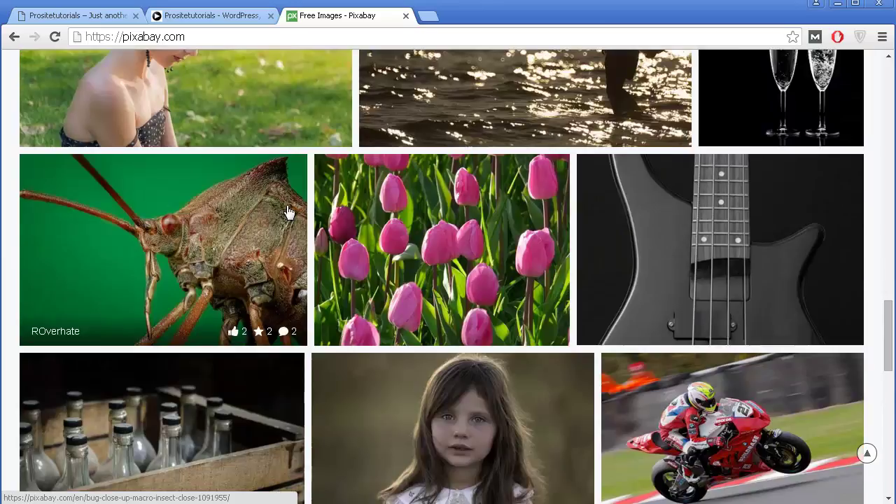
pyautogui.scroll(3, 289, 212)
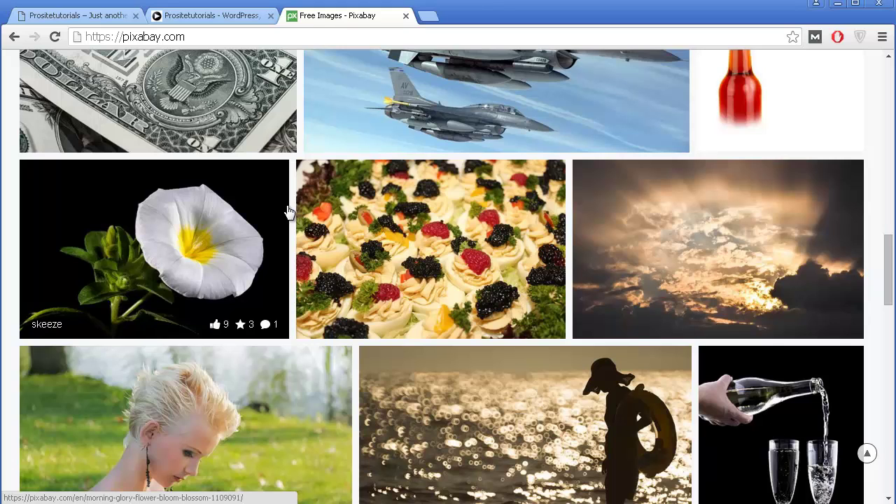
pyautogui.scroll(6, 290, 212)
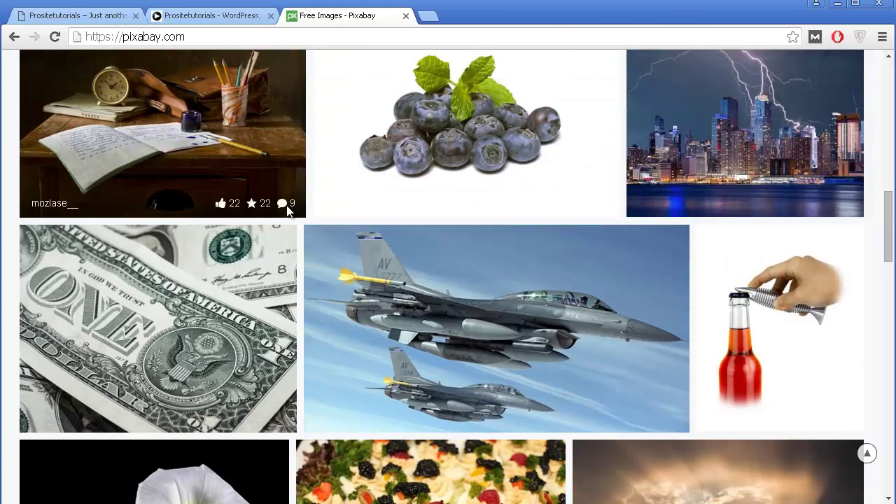
pyautogui.scroll(2, 290, 212)
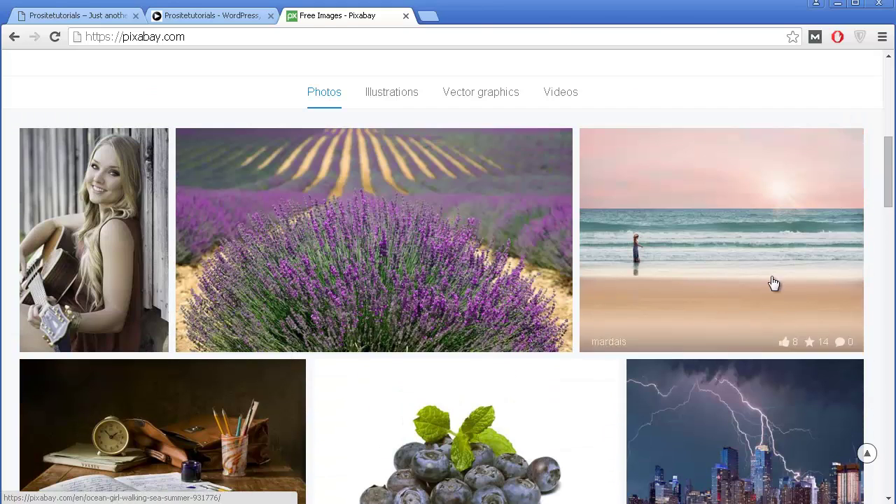
pyautogui.scroll(2, 382, 226)
pyautogui.scroll(-2, 383, 227)
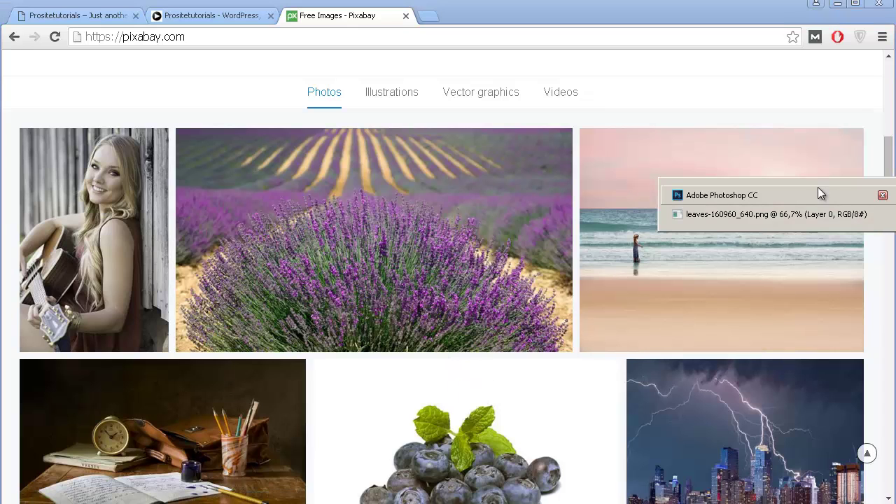
# Switch to Adobe Photoshop CC, then reposition and enlarge the document window of leaves-160960_640.png.
pyautogui.click(814, 200)
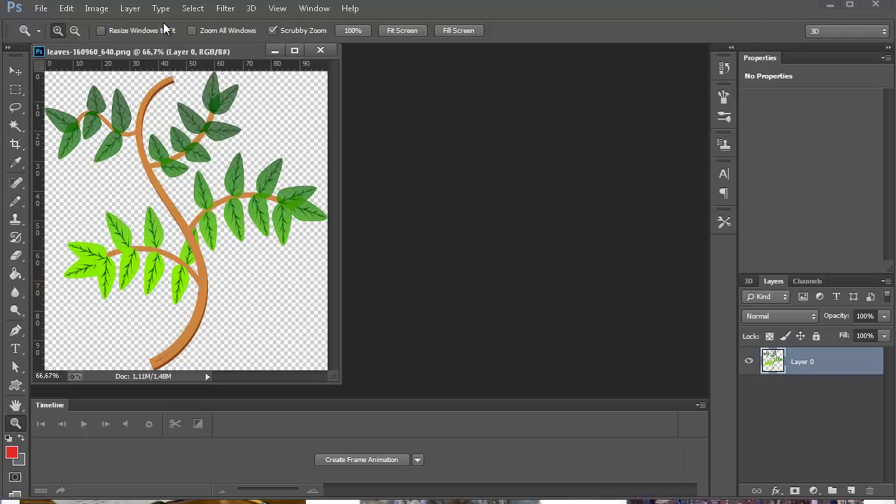
pyautogui.moveTo(200, 63); pyautogui.dragTo(378, 97)
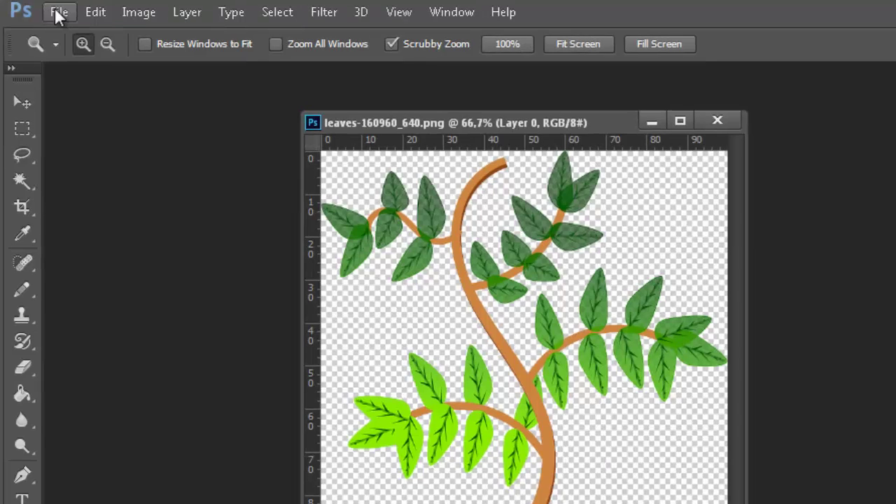
pyautogui.click(59, 15)
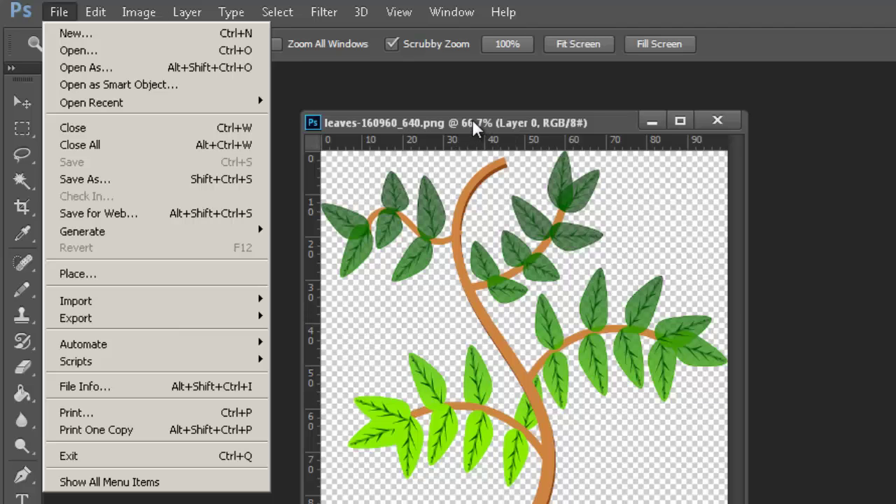
pyautogui.click(409, 123)
pyautogui.moveTo(302, 109); pyautogui.dragTo(219, 93)
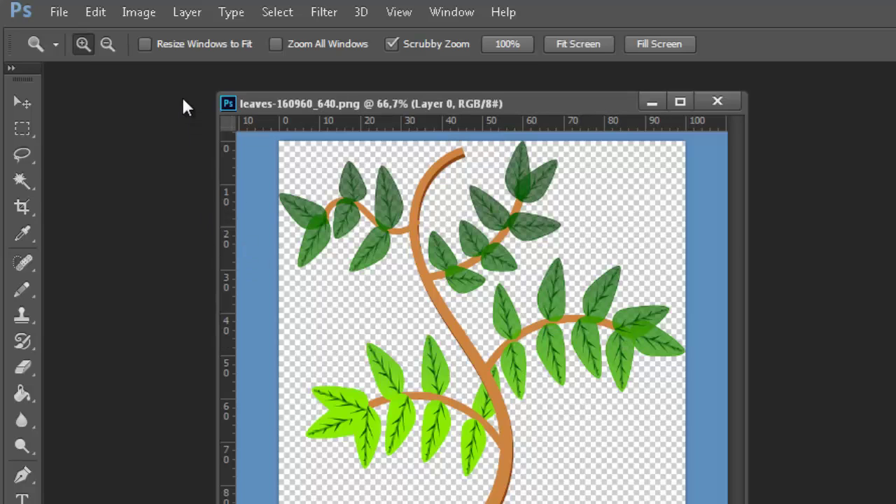
# Open the image size settings for the leaves picture and enter a width of 16 pixels with the proportions constrained.
pyautogui.click(140, 14)
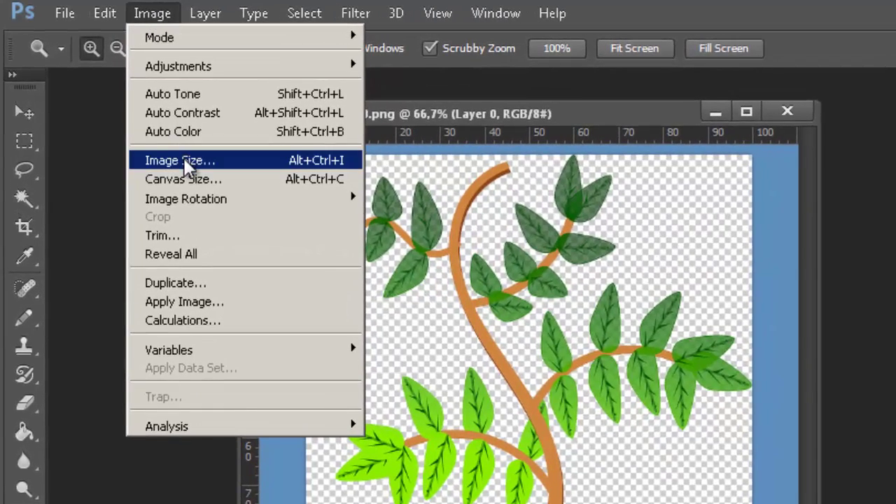
pyautogui.click(186, 163)
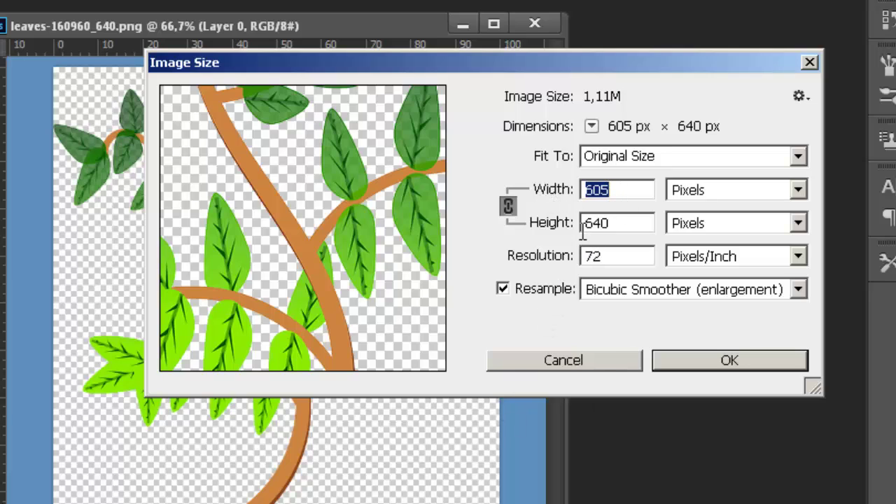
pyautogui.click(615, 223)
pyautogui.moveTo(614, 223); pyautogui.dragTo(577, 222)
pyautogui.doubleClick(632, 189)
pyautogui.write('16')
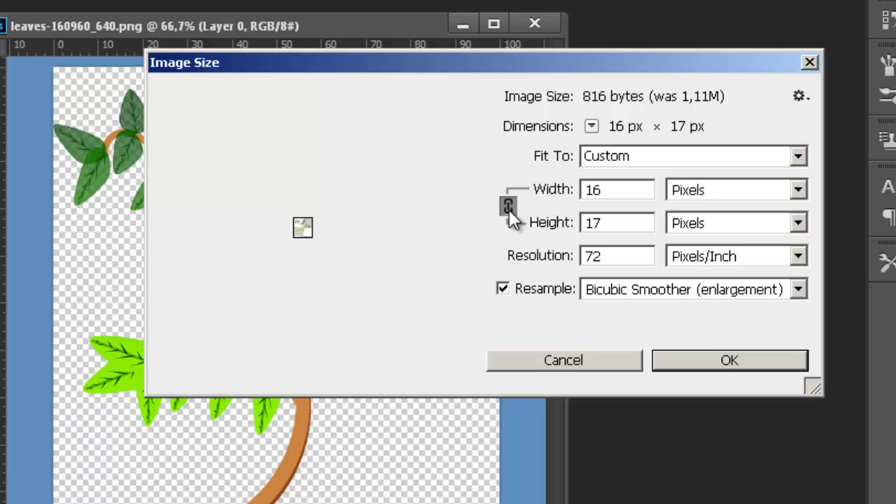
# Restore the original dimensions, try a 16-pixel width with width and height unlinked, and link the proportions again.
pyautogui.hotkey('ctrl', 'a')
pyautogui.hotkey('ctrl', 'z')
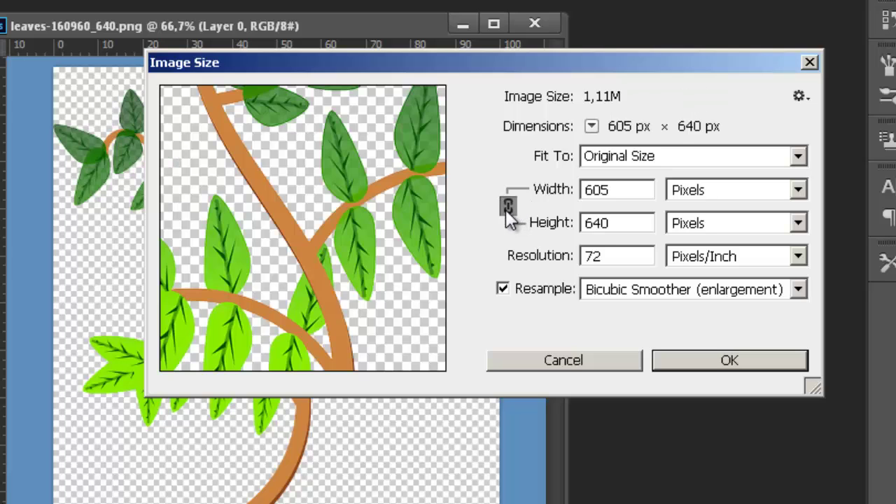
pyautogui.click(508, 209)
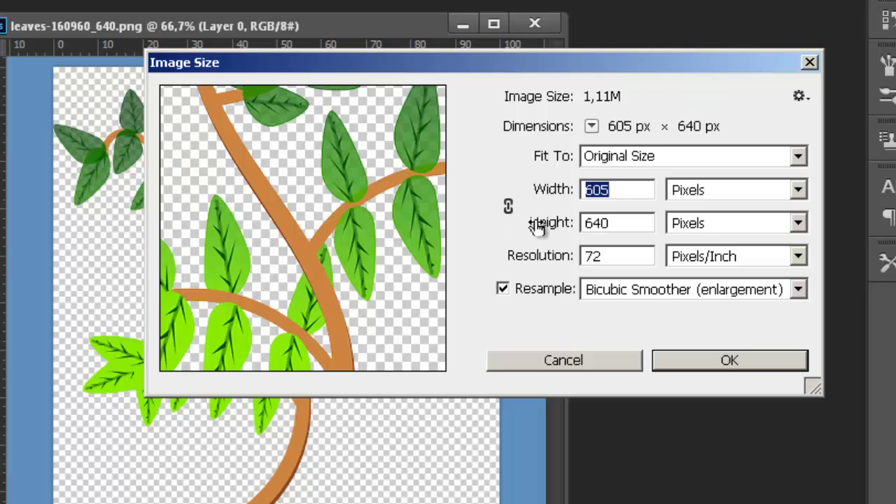
pyautogui.write('16')
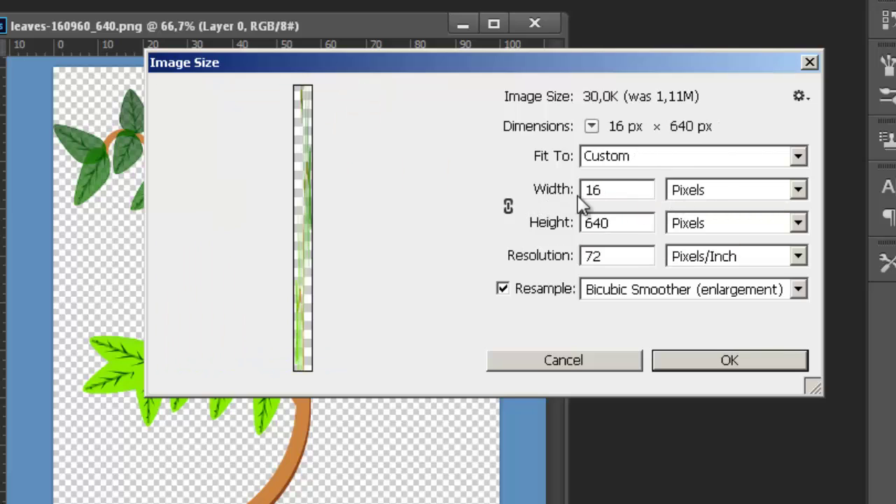
pyautogui.moveTo(475, 212)
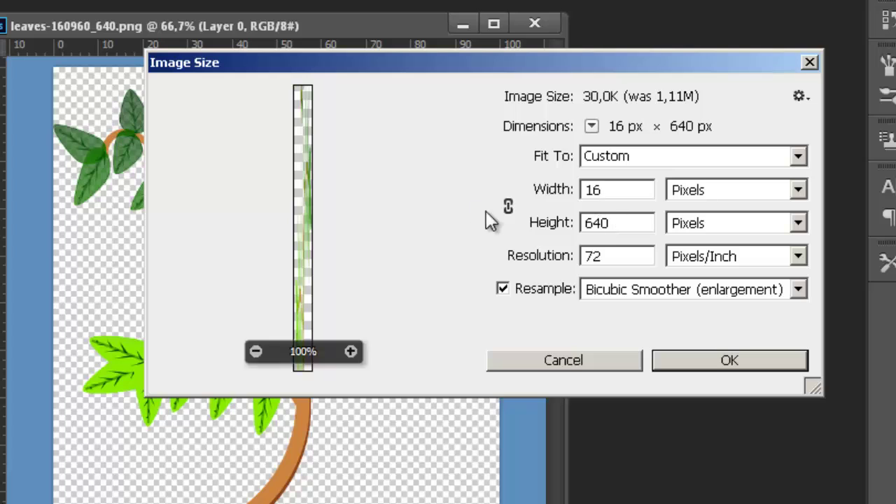
pyautogui.click(509, 208)
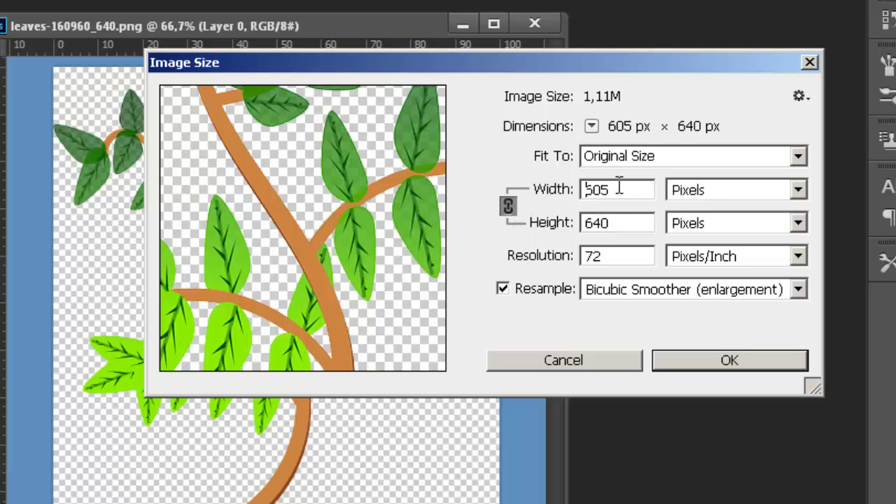
# Resize the leaves picture to 16 pixels wide with its proportions kept and apply the new image size.
pyautogui.moveTo(606, 183); pyautogui.dragTo(583, 193)
pyautogui.write('1')
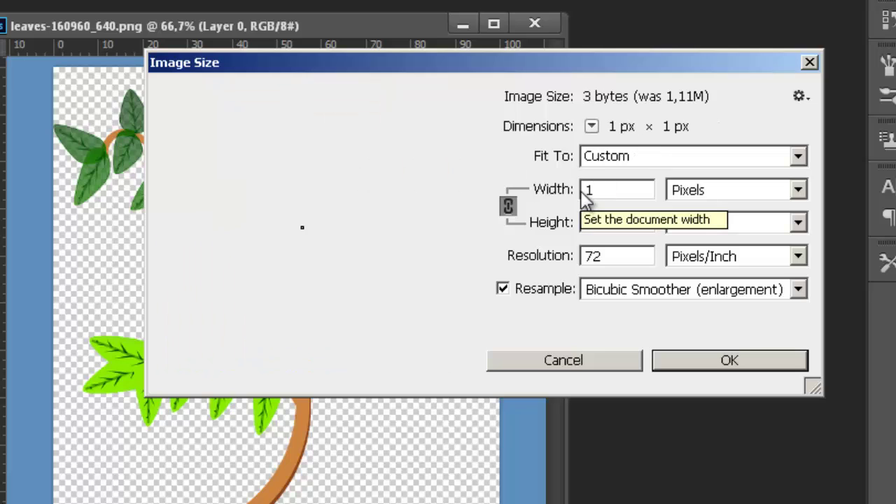
pyautogui.write('6')
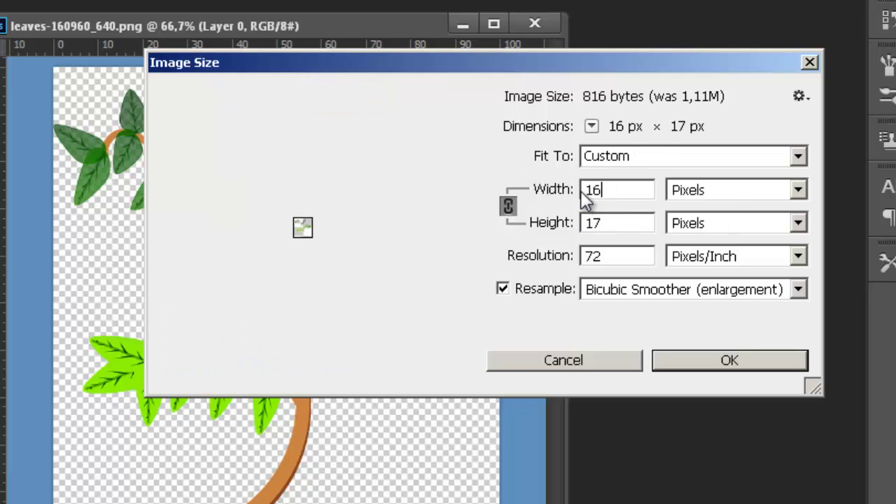
pyautogui.click(729, 361)
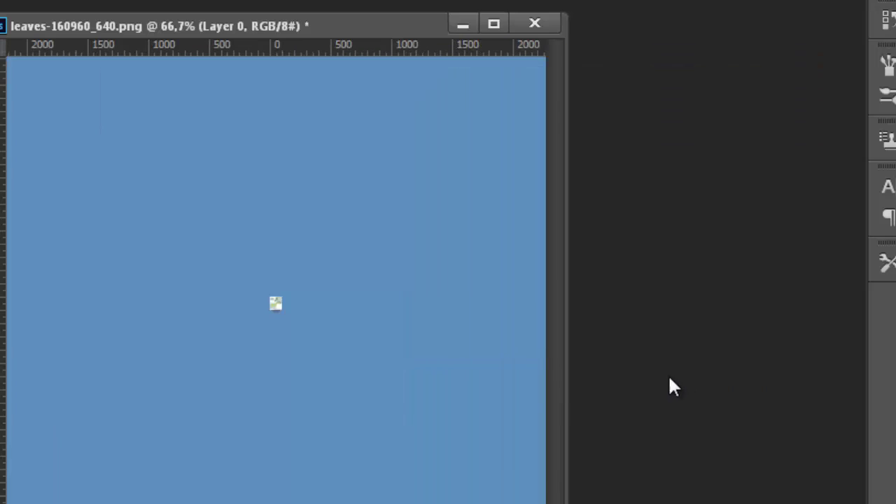
# Magnify the resized leaves picture to examine its pixels, and reduce the magnification to 800%.
pyautogui.click(301, 307)
pyautogui.click(297, 308)
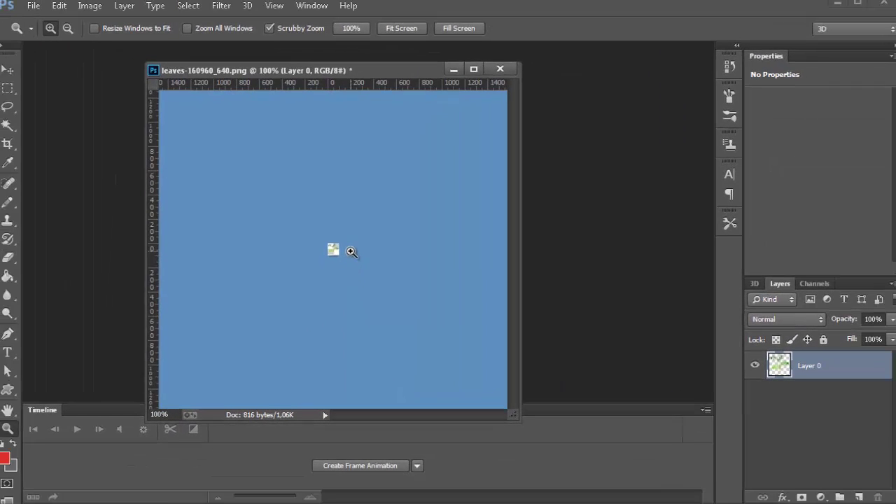
pyautogui.moveTo(353, 249); pyautogui.dragTo(353, 250)
pyautogui.click(352, 250)
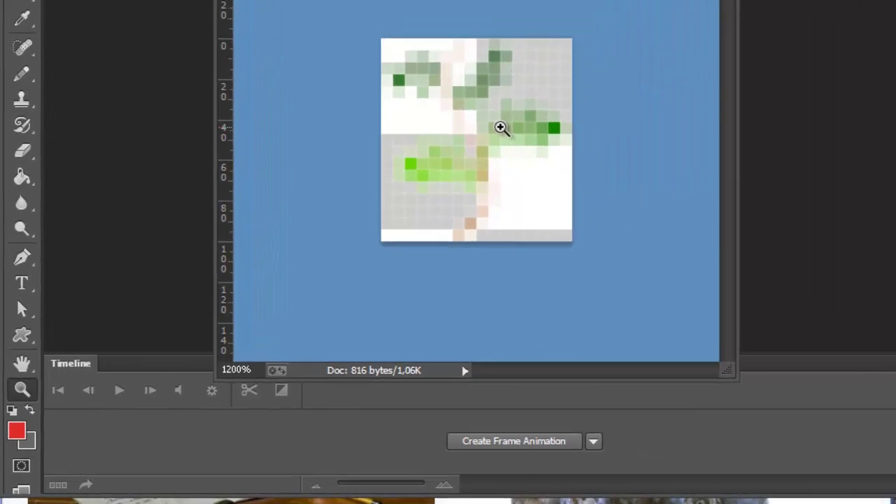
pyautogui.click(630, 30)
pyautogui.rightClick(628, 35)
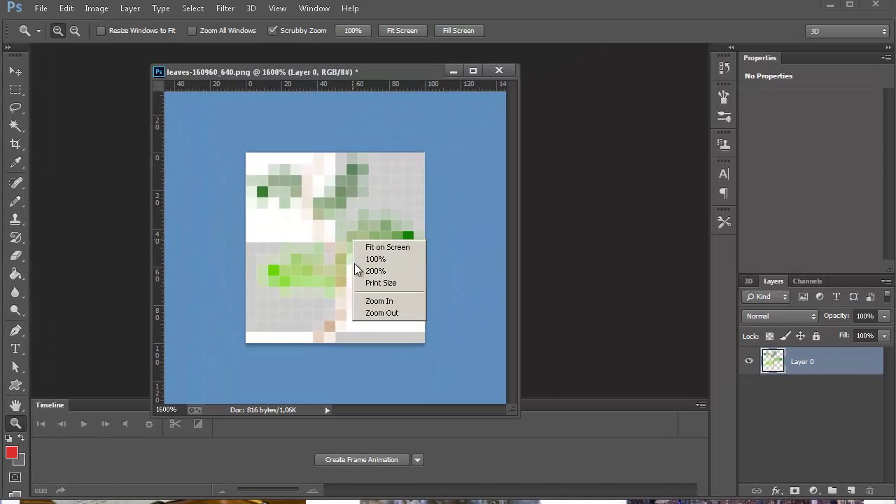
pyautogui.click(379, 313)
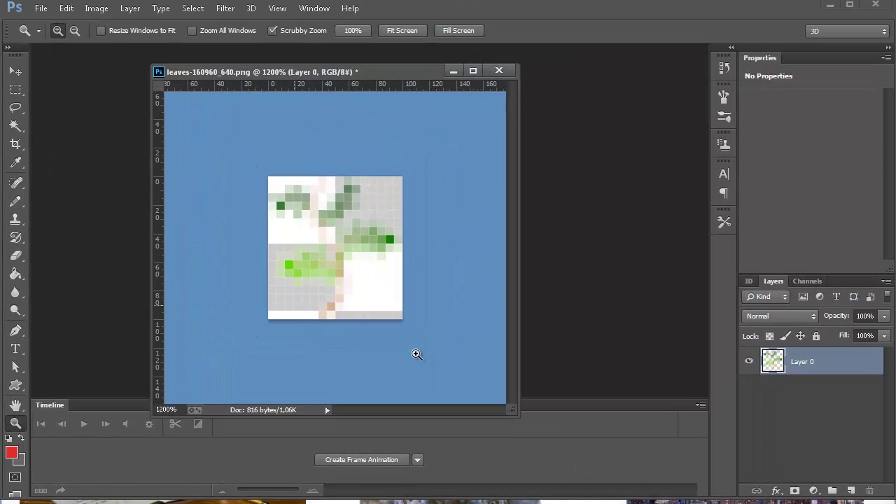
pyautogui.rightClick(327, 227)
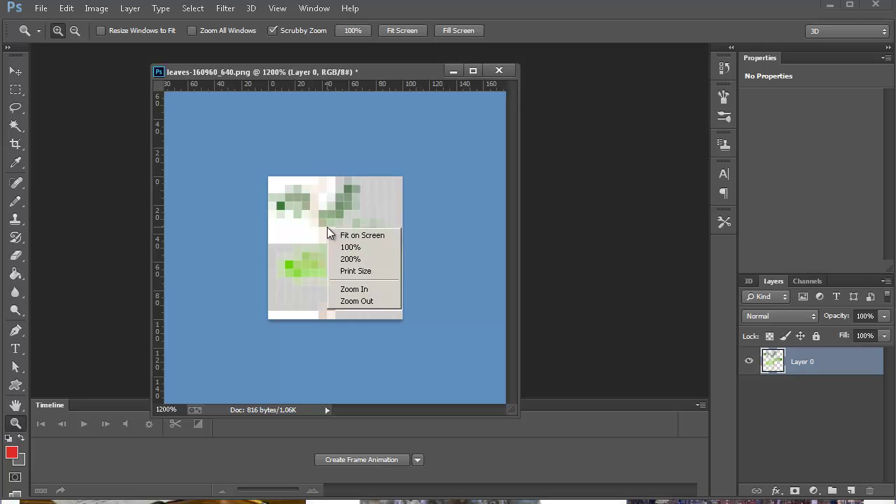
pyautogui.click(370, 301)
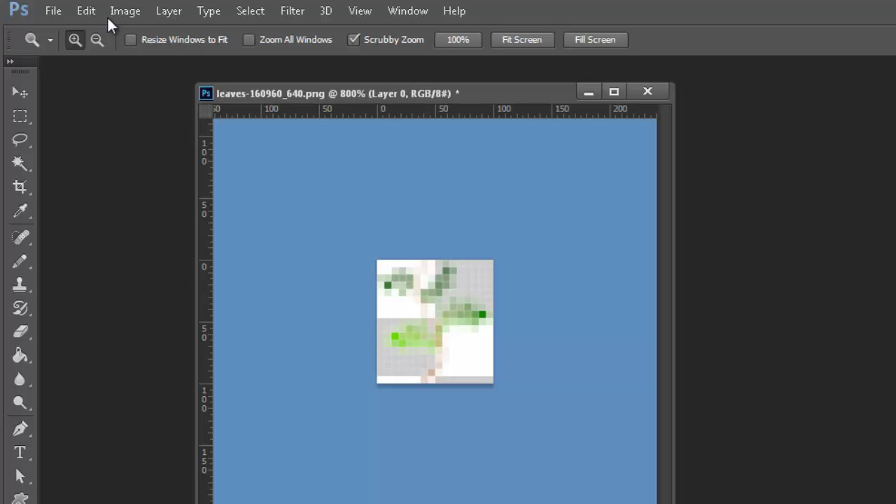
# Create a new blank document 16 pixels wide and 16 pixels high, keeping the white background.
pyautogui.click(60, 15)
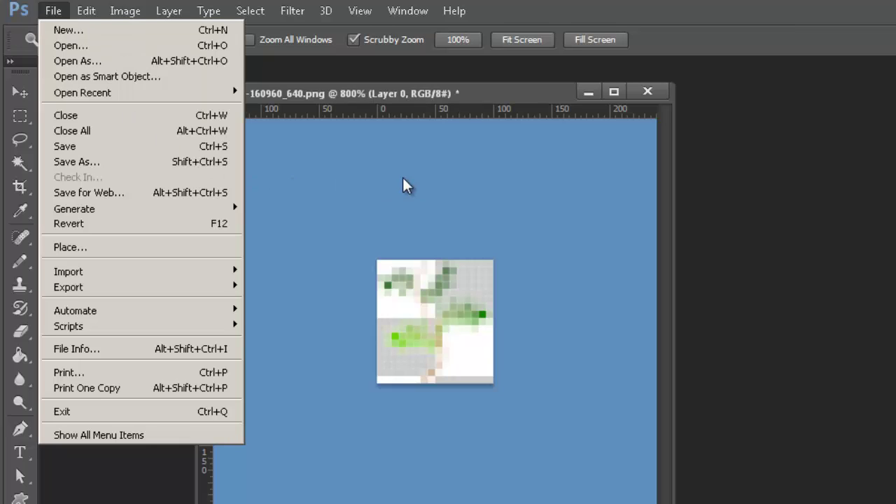
pyautogui.click(98, 30)
pyautogui.moveTo(430, 291); pyautogui.dragTo(379, 275)
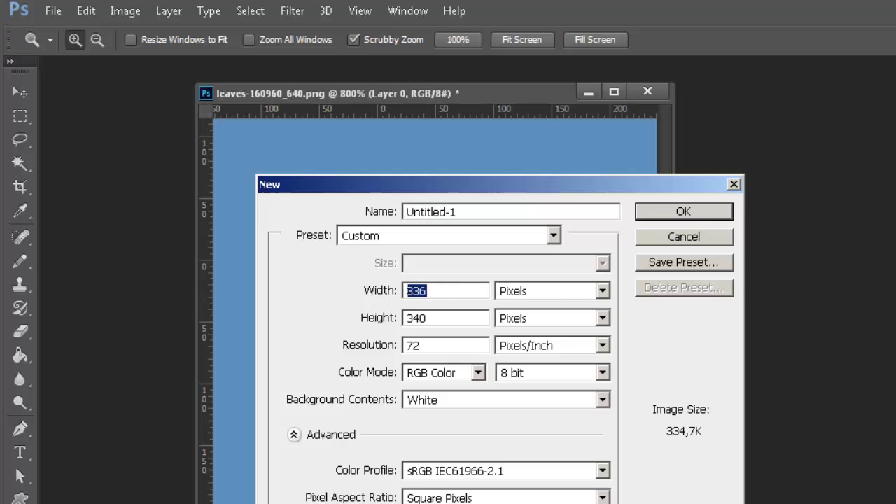
pyautogui.write('16')
pyautogui.press('Tab')
pyautogui.write('16')
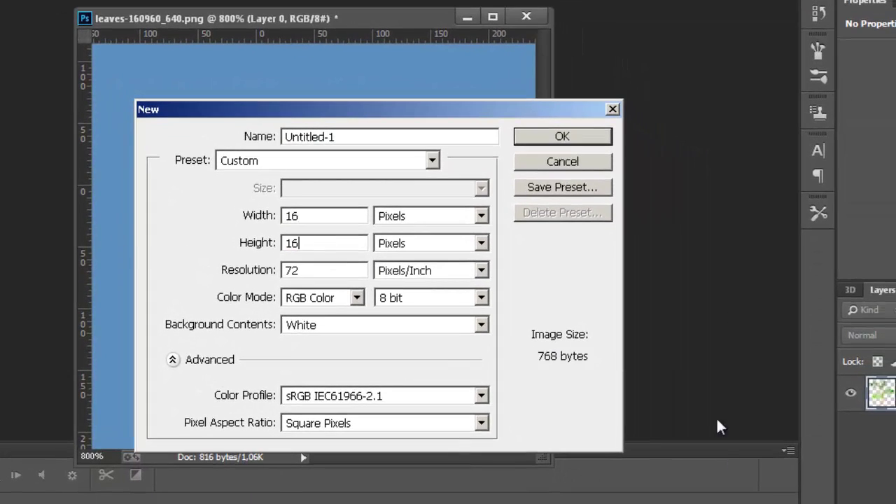
pyautogui.click(602, 137)
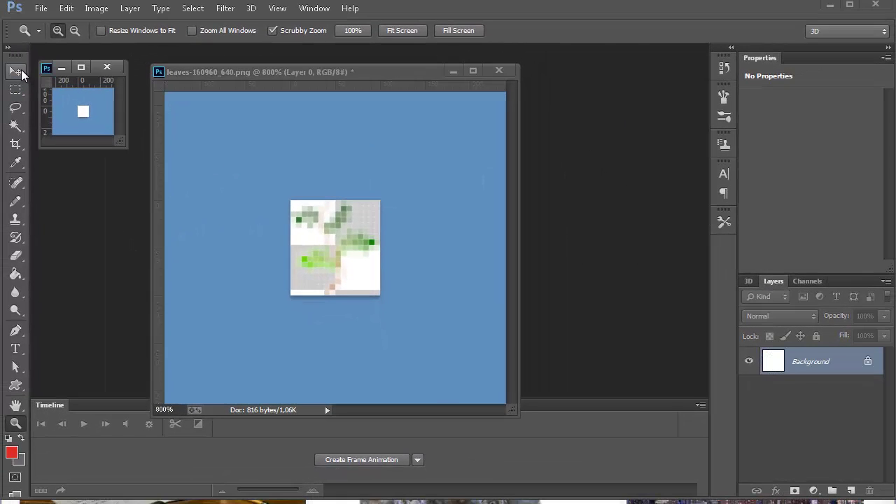
# Arrange the two document windows side by side and copy the resized leaves layer onto the blank 16-pixel document.
pyautogui.click(15, 72)
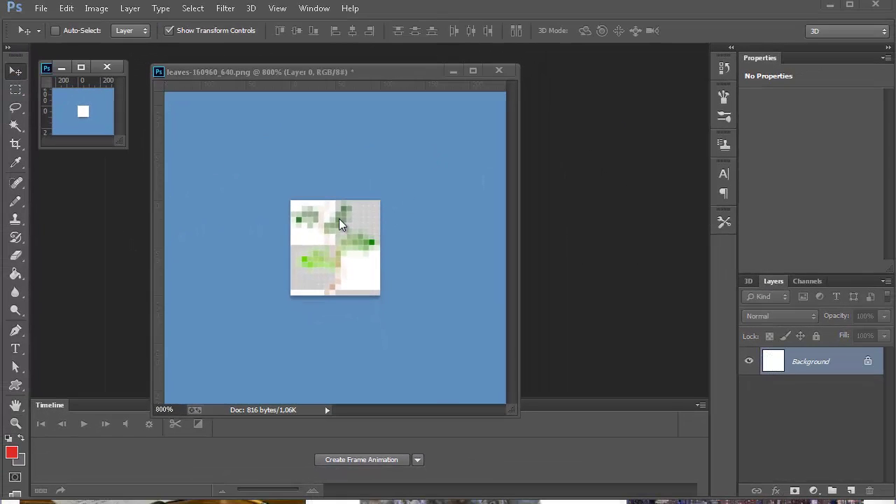
pyautogui.click(361, 241)
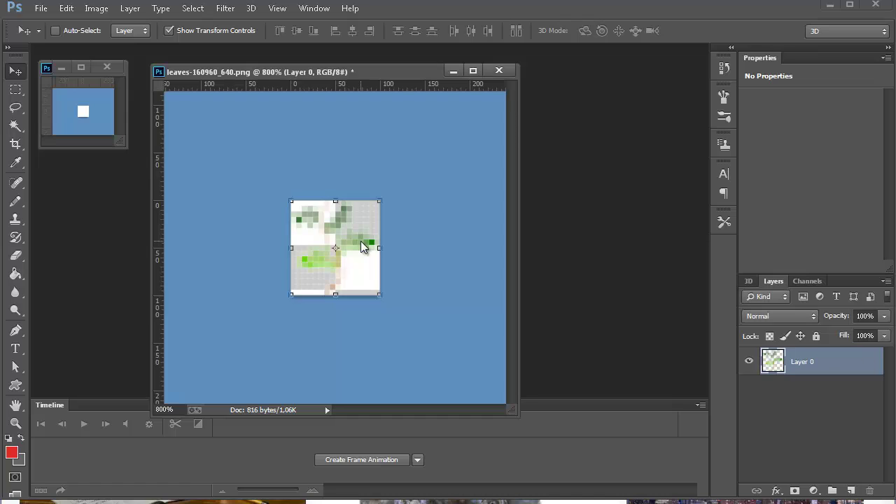
pyautogui.moveTo(120, 144); pyautogui.dragTo(247, 322)
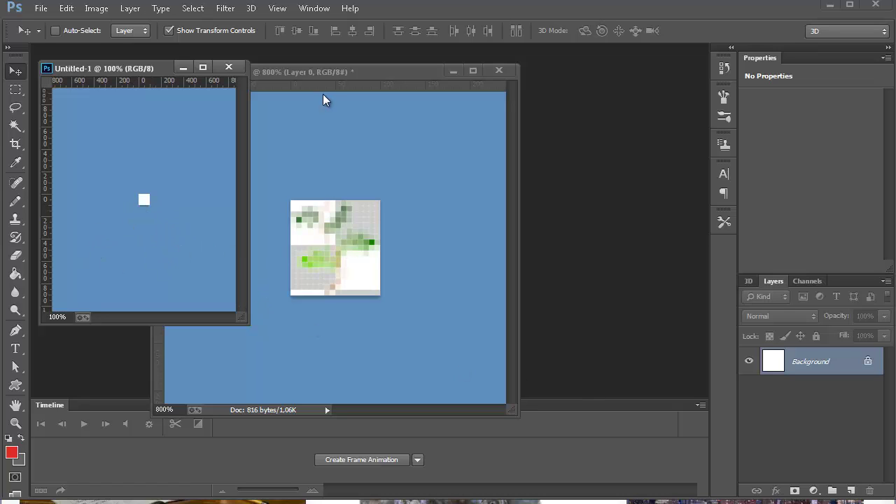
pyautogui.moveTo(334, 76); pyautogui.dragTo(472, 71)
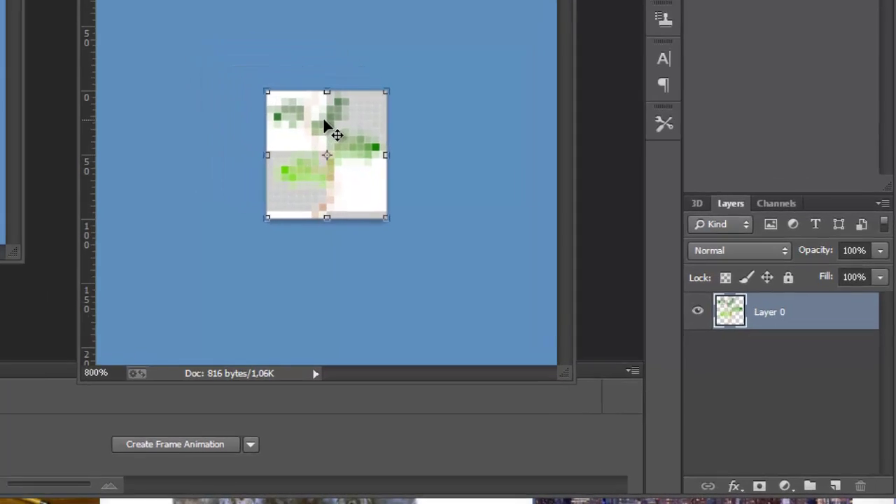
pyautogui.moveTo(274, 95); pyautogui.dragTo(0, 62)
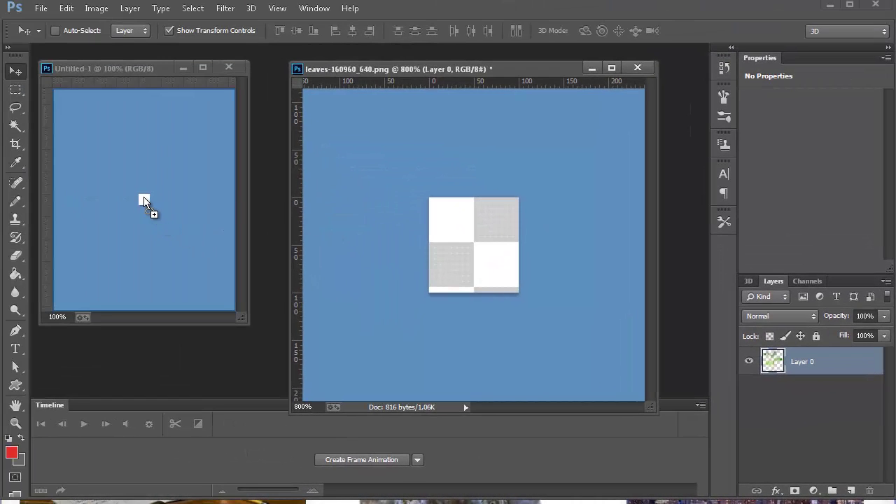
pyautogui.moveTo(144, 202); pyautogui.dragTo(144, 201)
# Enlarge the new document's window and magnify the copied leaves to 700% to examine the icon's pixels.
pyautogui.moveTo(245, 323); pyautogui.dragTo(453, 414)
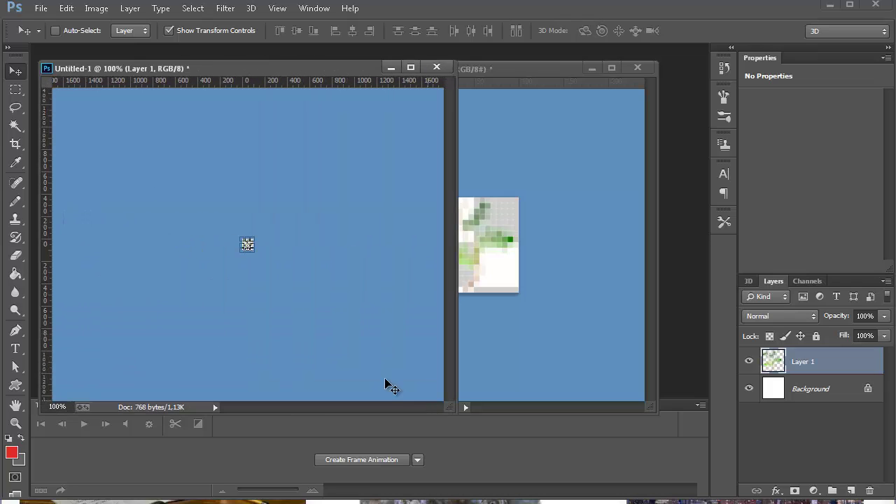
pyautogui.click(15, 423)
pyautogui.moveTo(267, 240); pyautogui.dragTo(233, 222)
pyautogui.press('v')
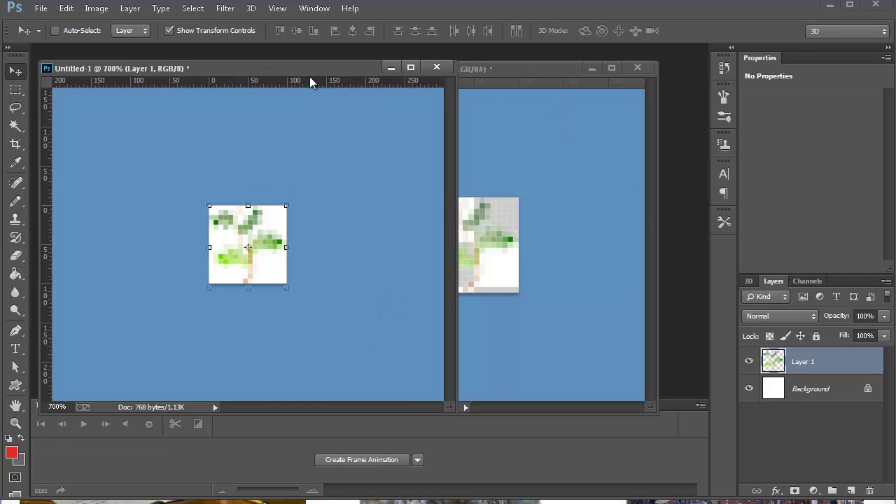
# Close leaves-160960_640.png without saving its changes and select the new document's Background layer.
pyautogui.moveTo(306, 77); pyautogui.dragTo(342, 105)
pyautogui.click(639, 68)
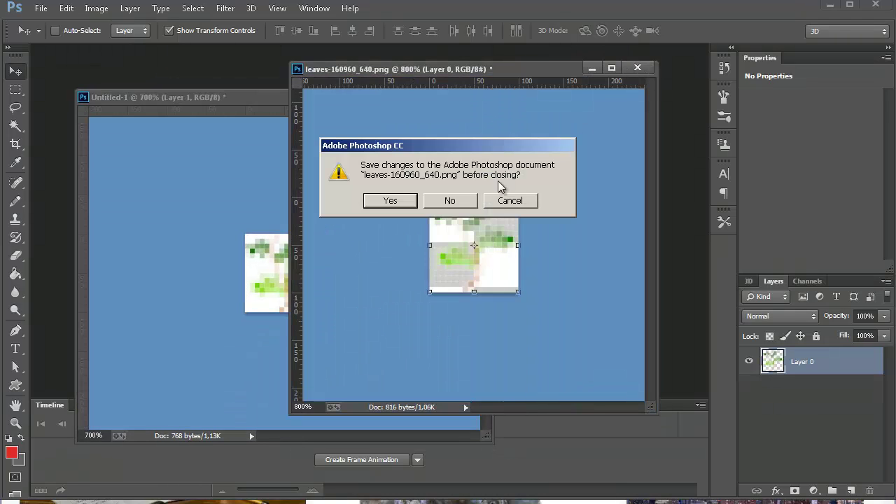
pyautogui.click(462, 203)
pyautogui.moveTo(257, 101); pyautogui.dragTo(381, 69)
pyautogui.click(818, 390)
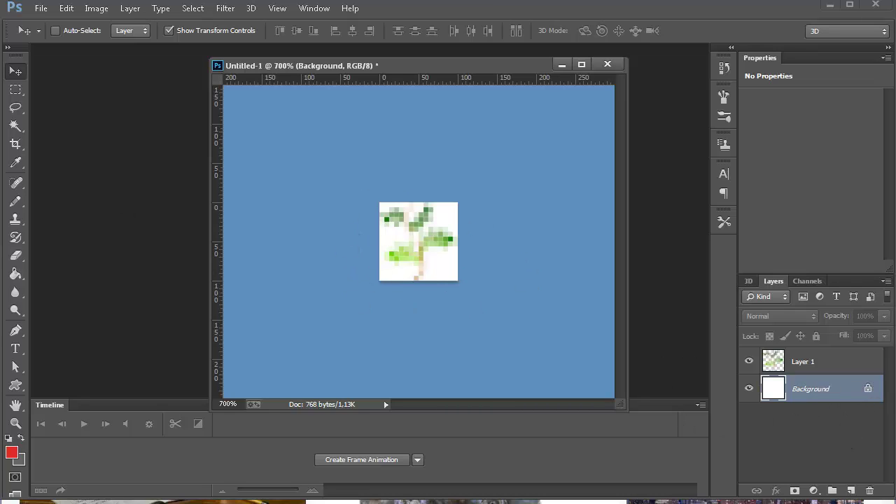
# Start saving the icon document under a new name on the Desktop, with PNG as the file format.
pyautogui.click(42, 9)
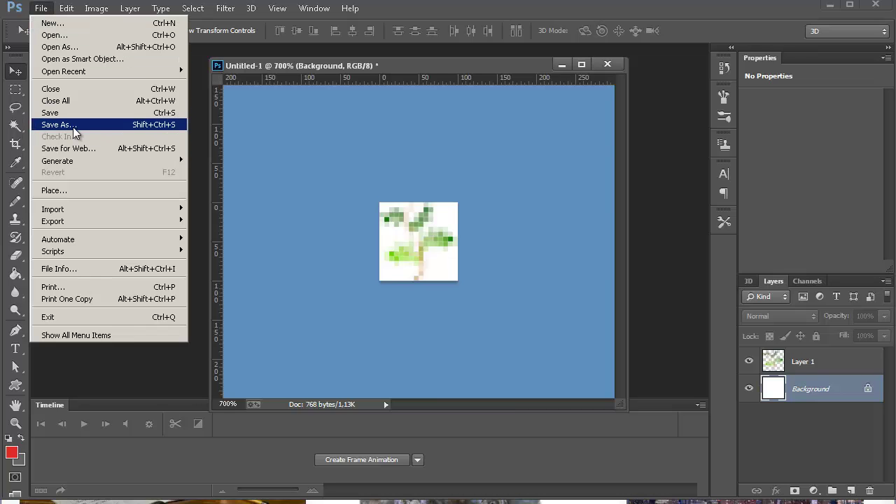
pyautogui.click(57, 125)
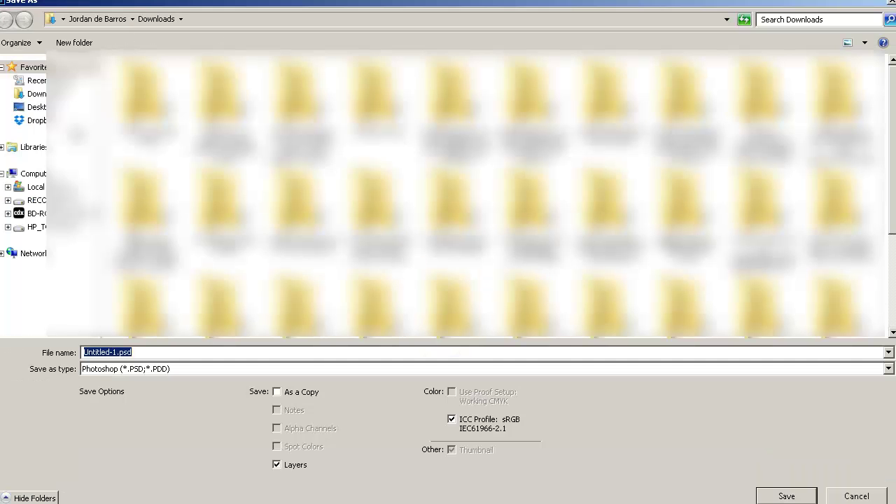
pyautogui.click(63, 19)
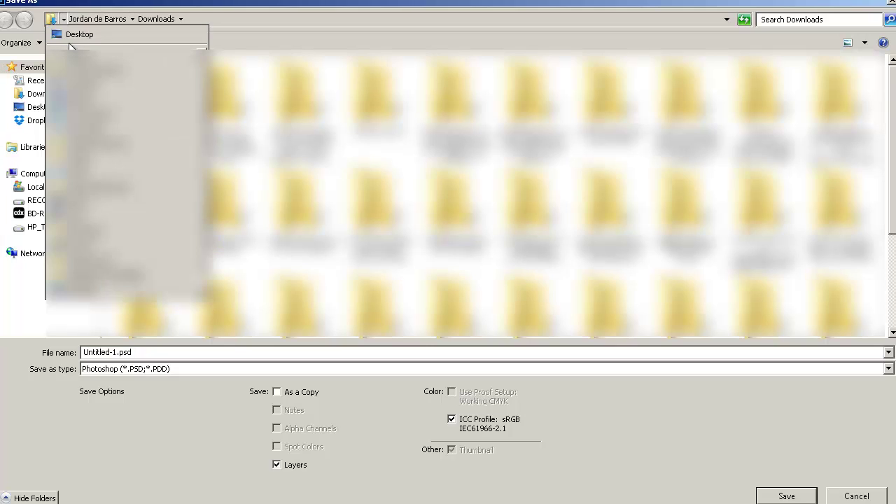
pyautogui.click(66, 35)
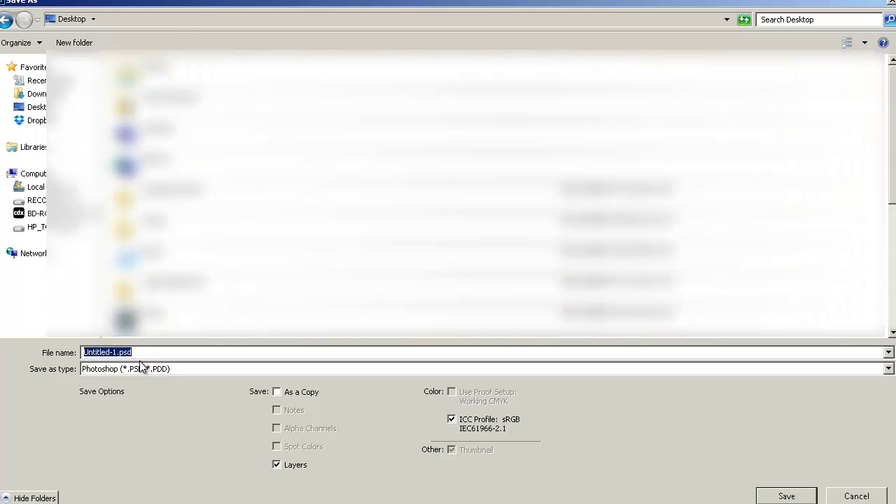
pyautogui.click(142, 366)
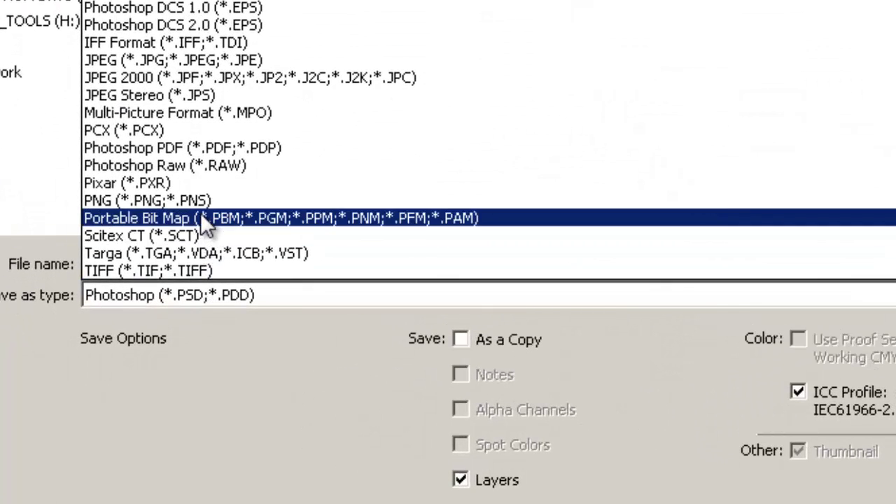
pyautogui.click(201, 200)
# Name the PNG file favicon.png and save it.
pyautogui.click(196, 263)
pyautogui.click(156, 263)
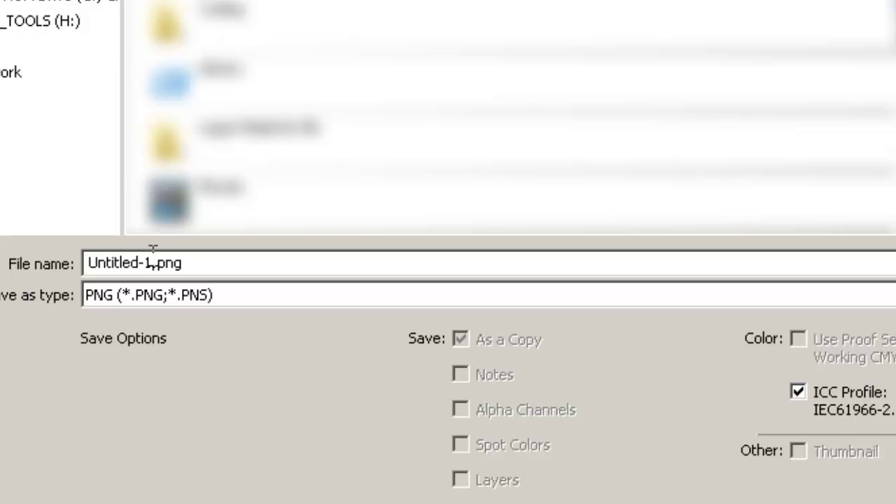
pyautogui.click(159, 295)
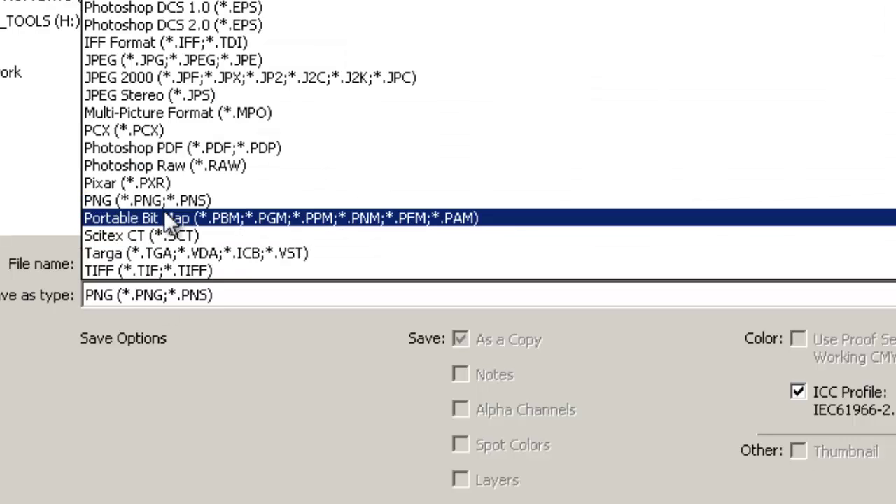
pyautogui.click(164, 262)
pyautogui.click(155, 263)
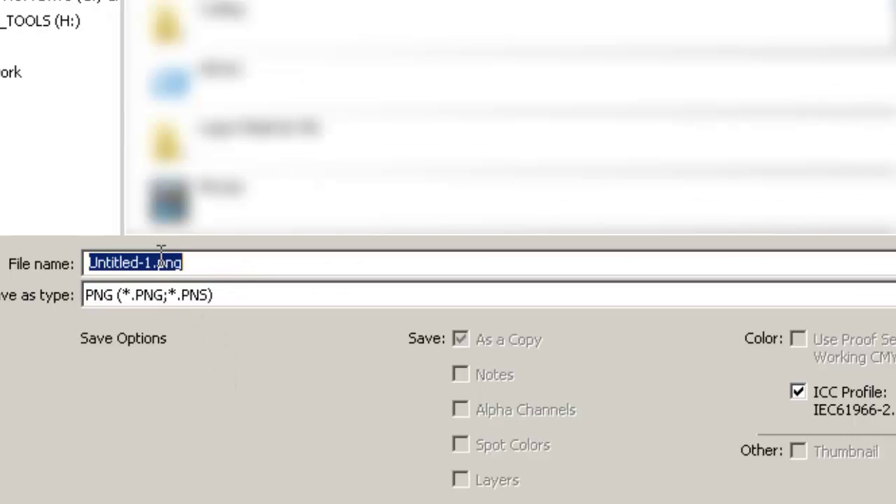
pyautogui.click(155, 270)
pyautogui.moveTo(152, 270); pyautogui.dragTo(25, 264)
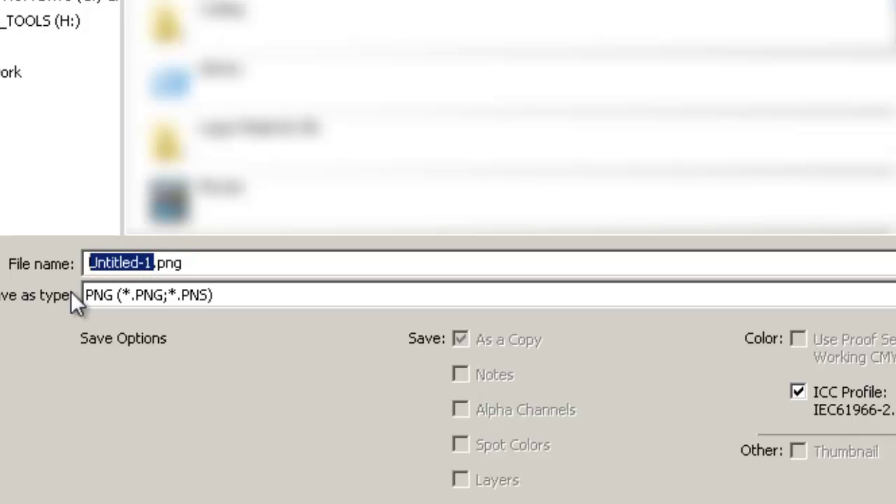
pyautogui.write('favicom')
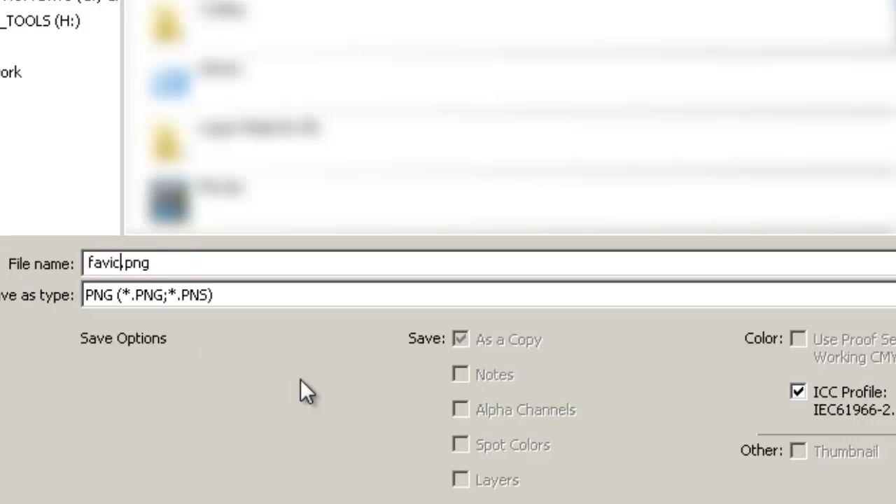
pyautogui.press('BackSpace')
pyautogui.write('n')
pyautogui.press('Return')
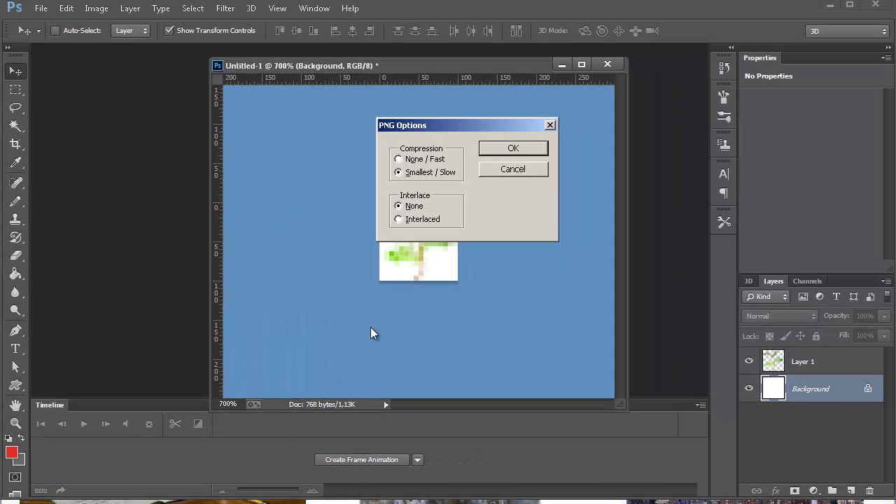
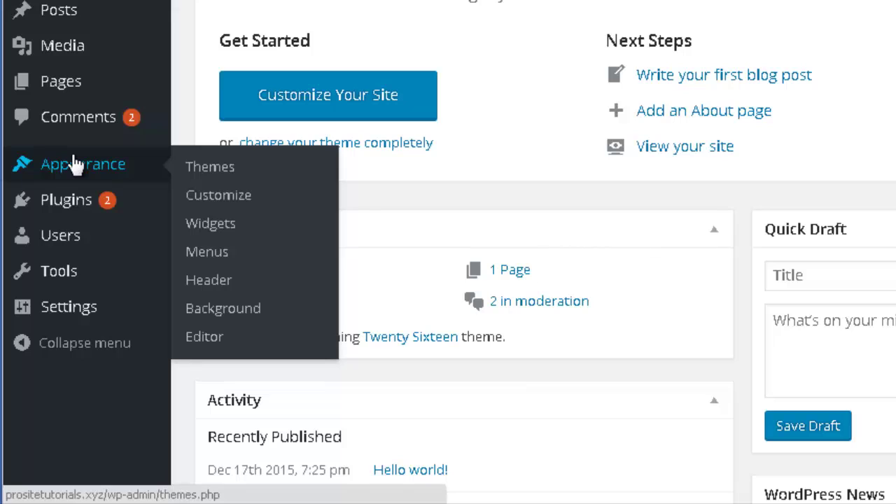
# Switch to the WordPress dashboard, open Site Identity in the theme customizer and start selecting a Site Icon image.
pyautogui.click(201, 196)
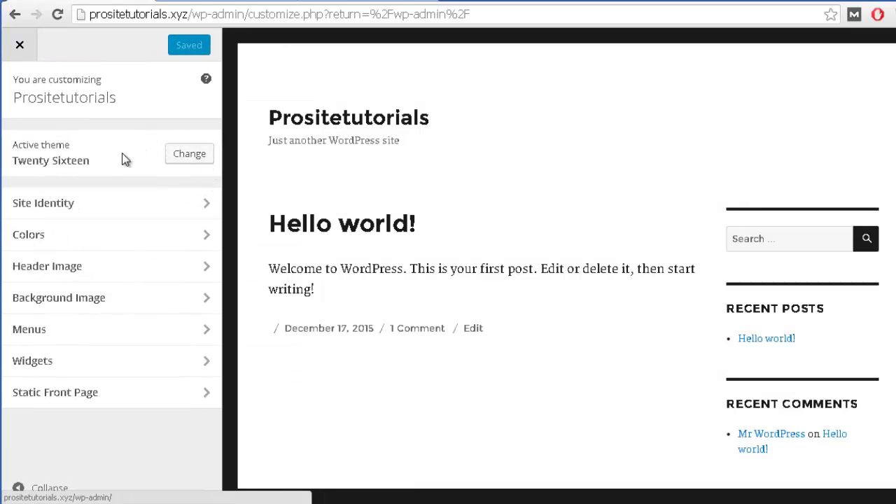
pyautogui.click(103, 206)
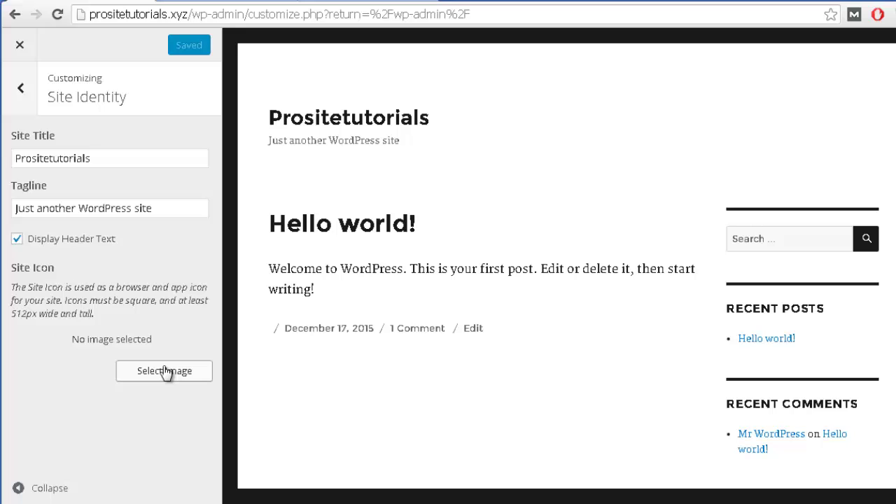
pyautogui.click(194, 384)
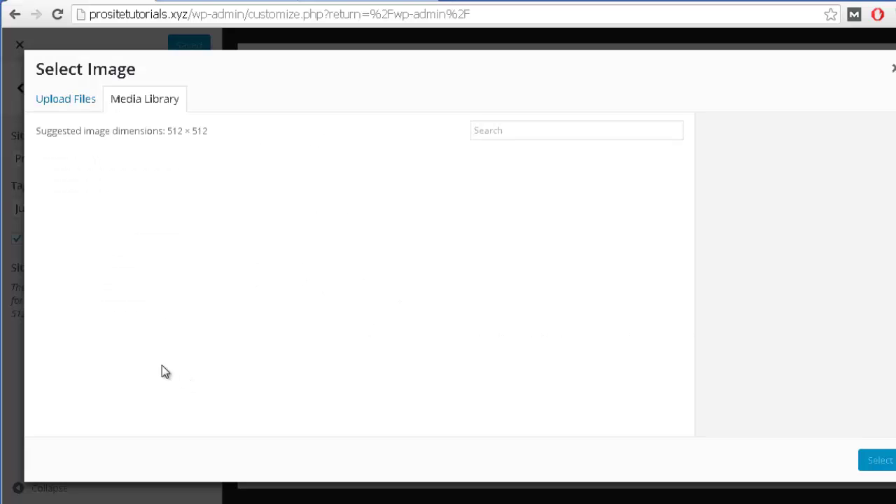
# Upload favicon.png from the Desktop to the media library.
pyautogui.click(89, 116)
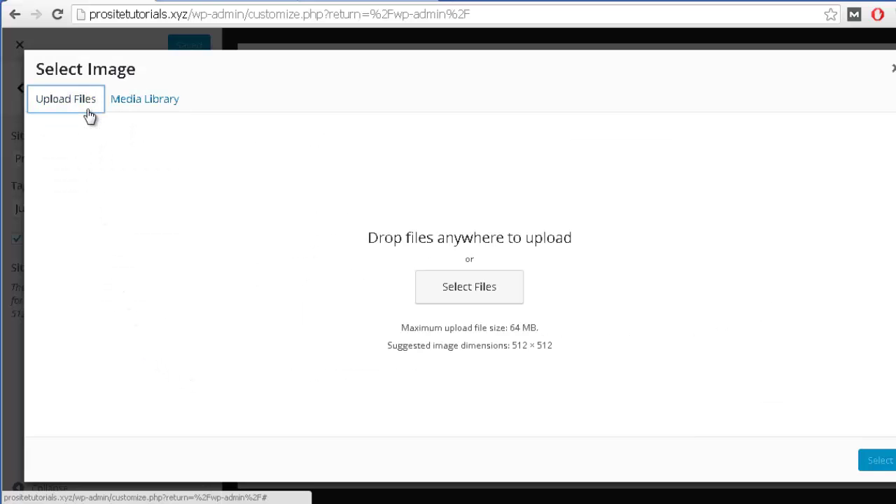
pyautogui.click(425, 297)
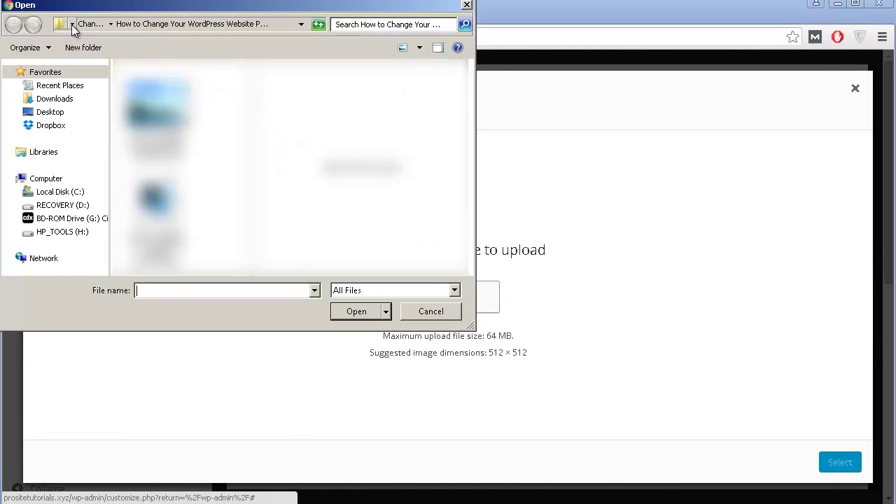
pyautogui.click(72, 25)
pyautogui.click(73, 38)
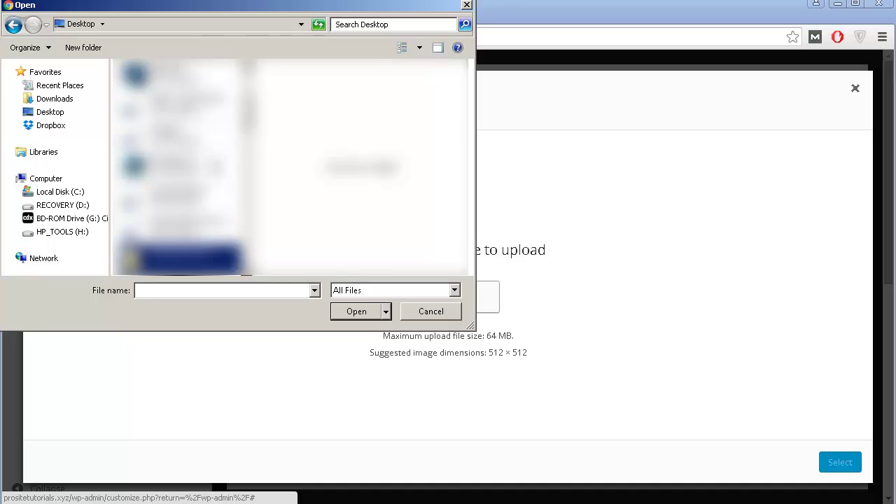
pyautogui.scroll(-3, 183, 169)
pyautogui.scroll(-5, 182, 168)
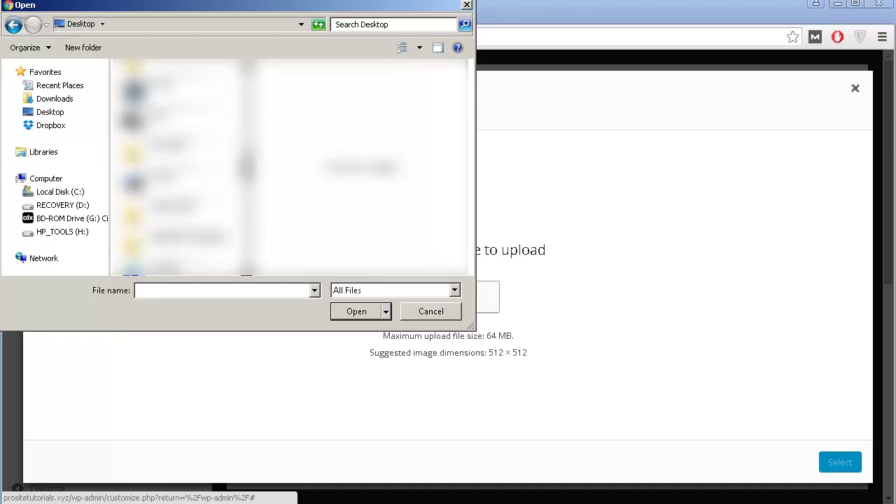
pyautogui.scroll(-1, 182, 168)
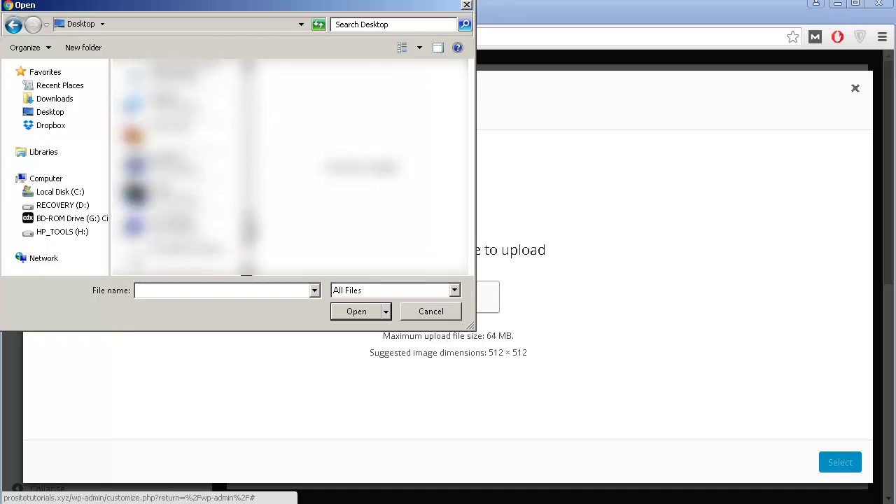
pyautogui.click(187, 133)
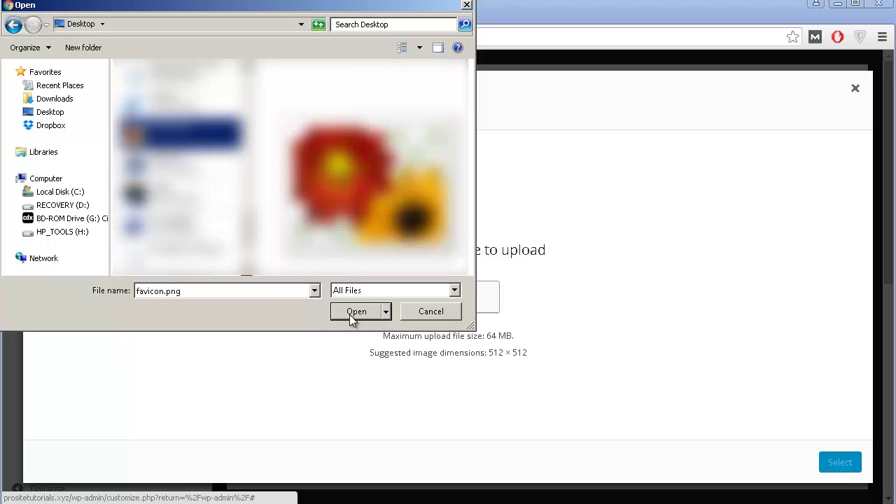
pyautogui.click(351, 312)
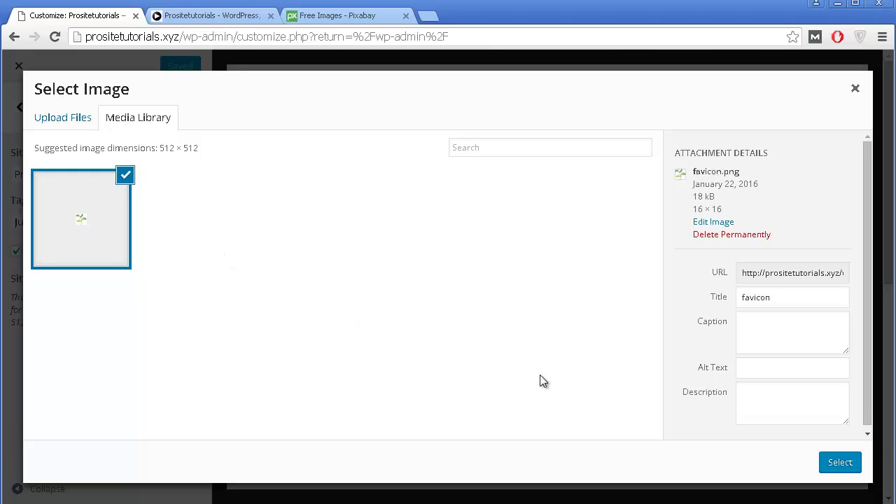
# Use the uploaded favicon.png as the Site Icon without cropping it, and publish the change.
pyautogui.click(840, 463)
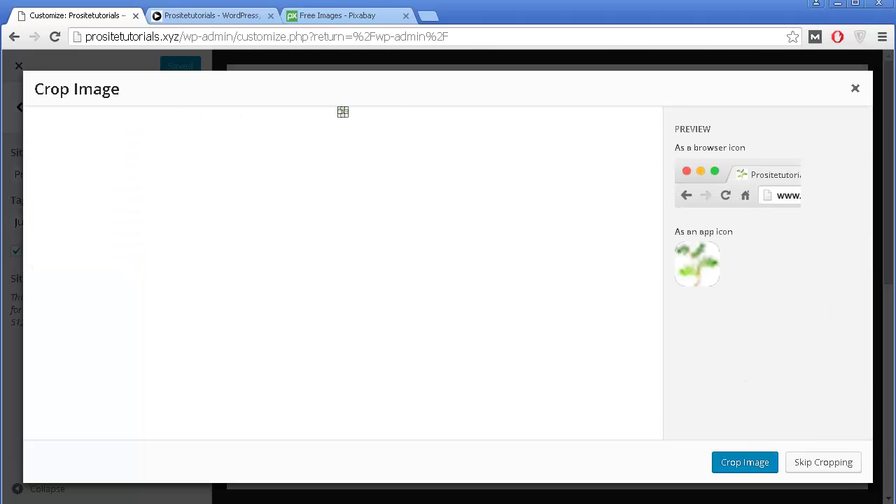
pyautogui.click(838, 464)
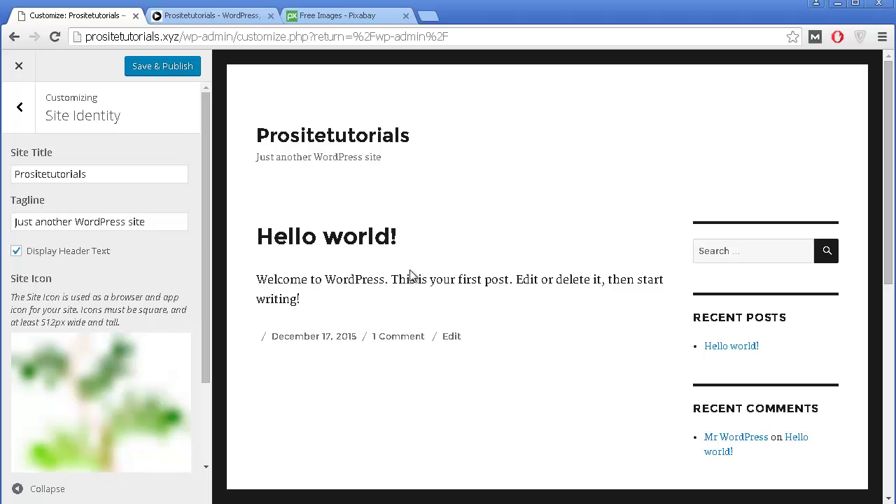
pyautogui.click(157, 66)
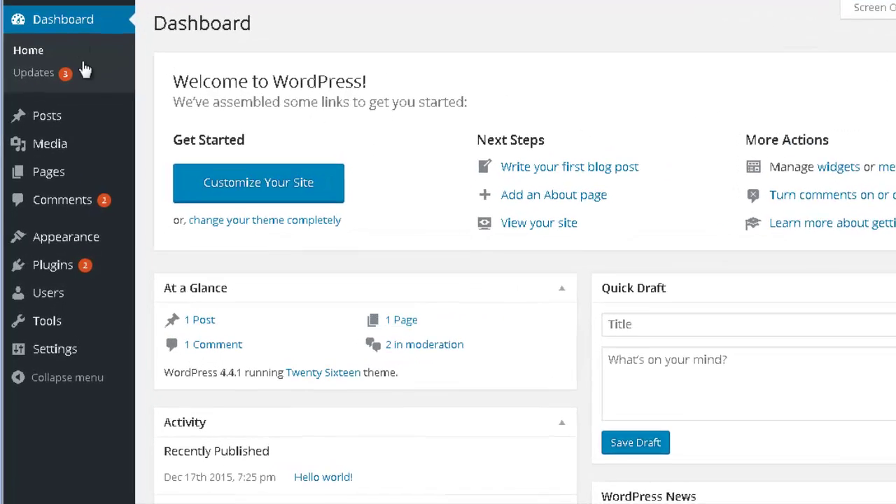
pyautogui.moveTo(44, 201)
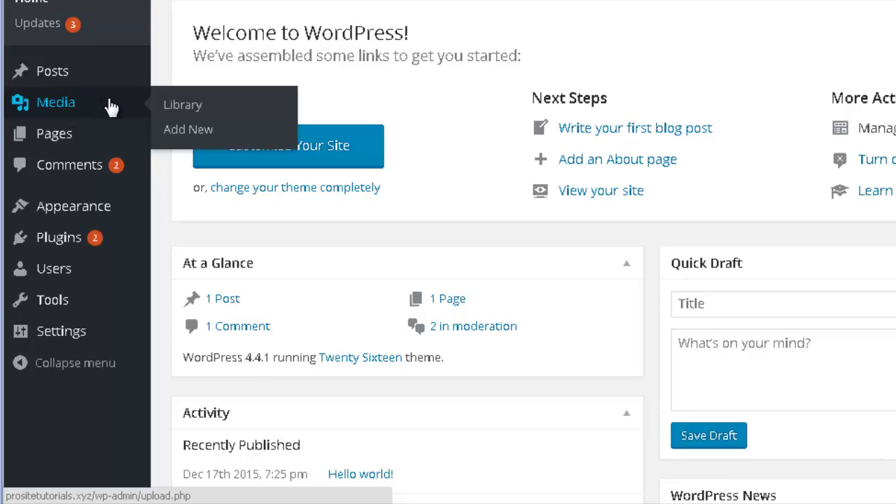
# Upload favicon.png from the Desktop to the media library as a new media file.
pyautogui.click(193, 131)
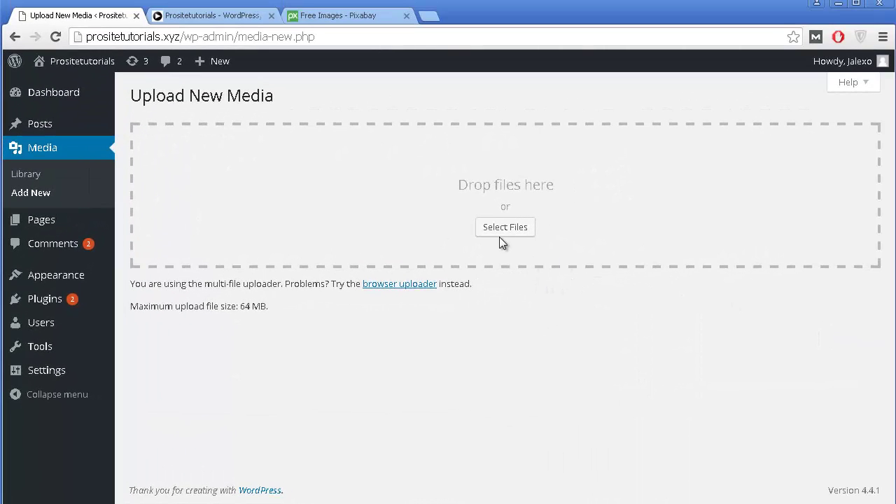
pyautogui.click(502, 229)
pyautogui.click(272, 138)
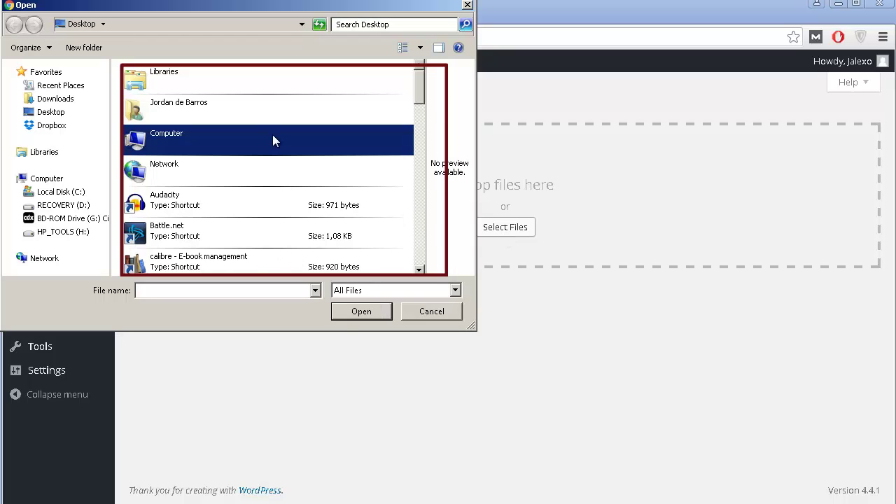
pyautogui.scroll(-10, 274, 143)
pyautogui.scroll(-3, 274, 147)
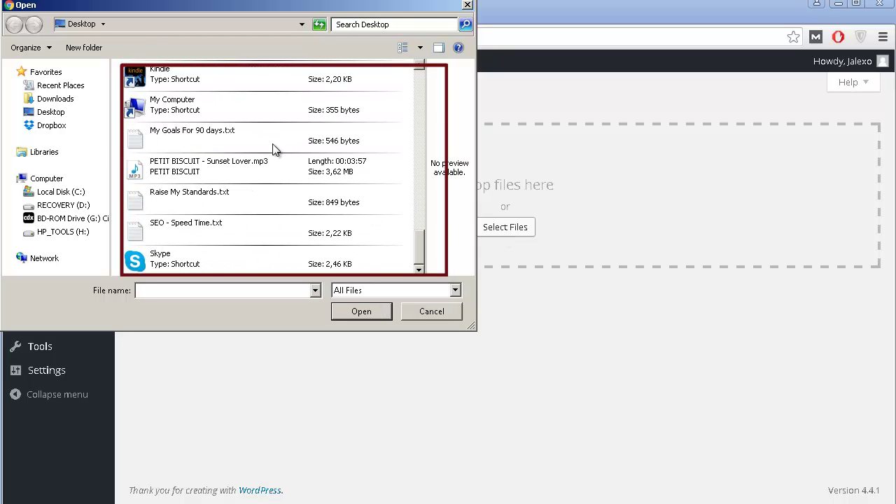
pyautogui.scroll(3, 269, 164)
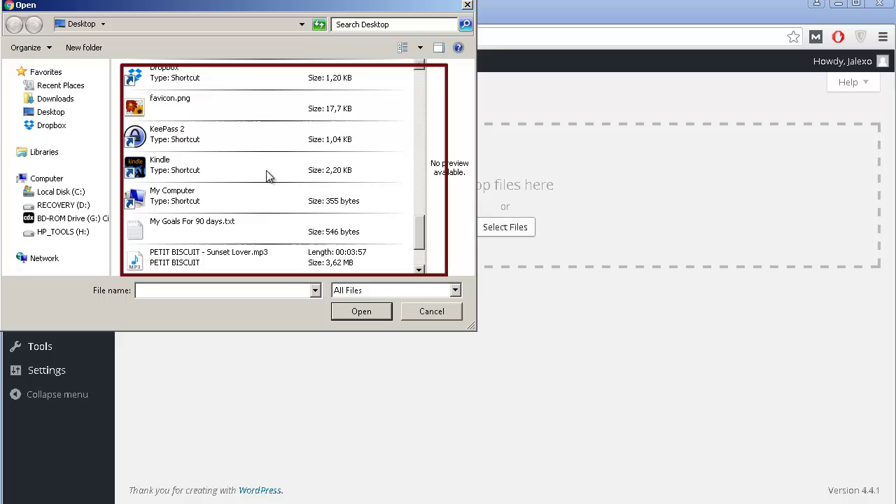
pyautogui.click(283, 107)
pyautogui.doubleClick(283, 107)
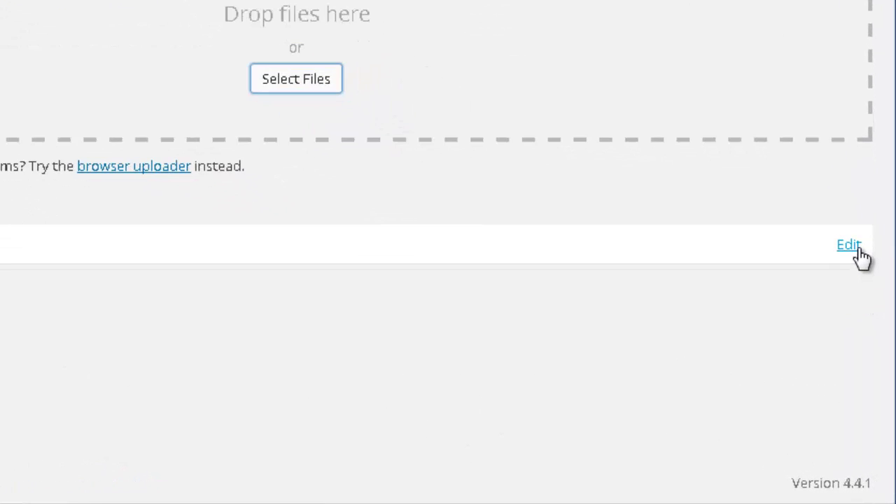
# Open the uploaded favicon.png for editing and copy its complete File URL.
pyautogui.click(856, 247)
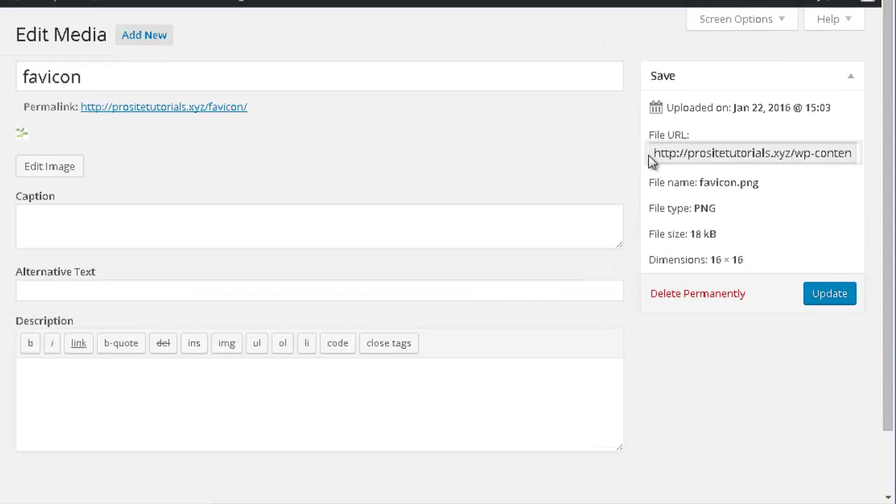
pyautogui.moveTo(653, 154); pyautogui.dragTo(837, 152)
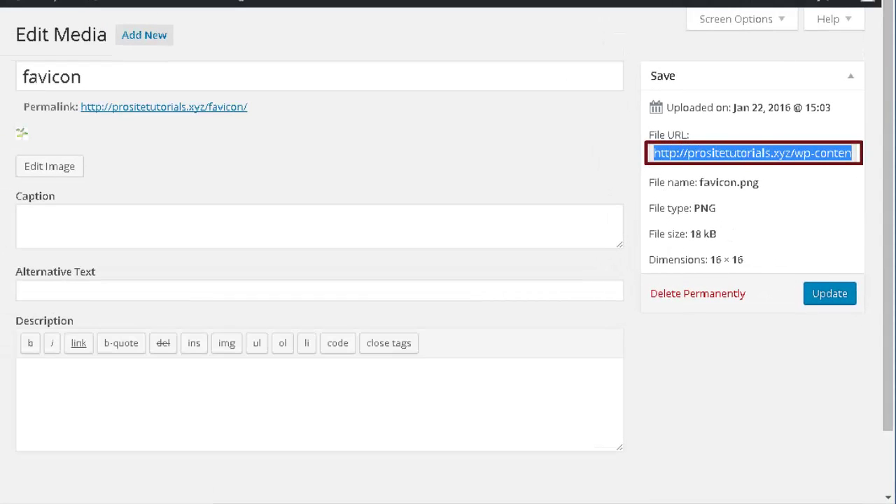
pyautogui.doubleClick(722, 166)
pyautogui.hotkey('ctrl', 'a')
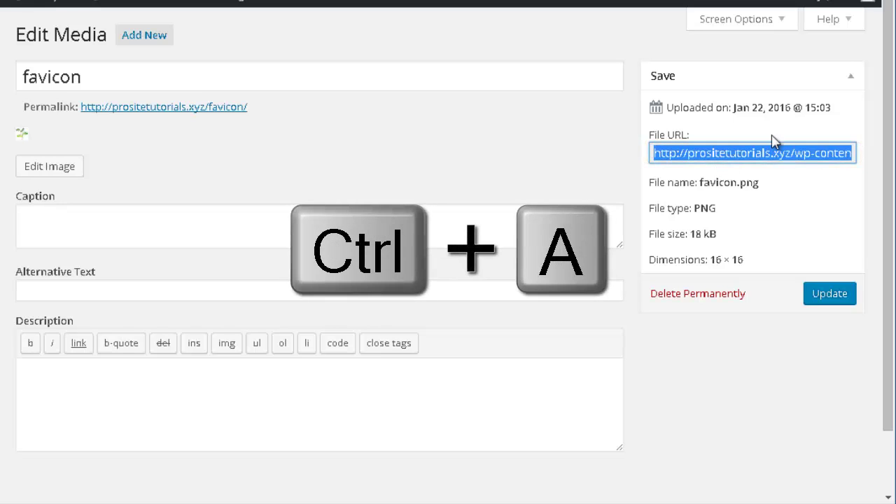
pyautogui.hotkey('ctrl', 'c')
# Switch to Notepad and paste the favicon's URL a few lines below the shortcut icon link tag.
pyautogui.moveTo(879, 95)
pyautogui.click(827, 95)
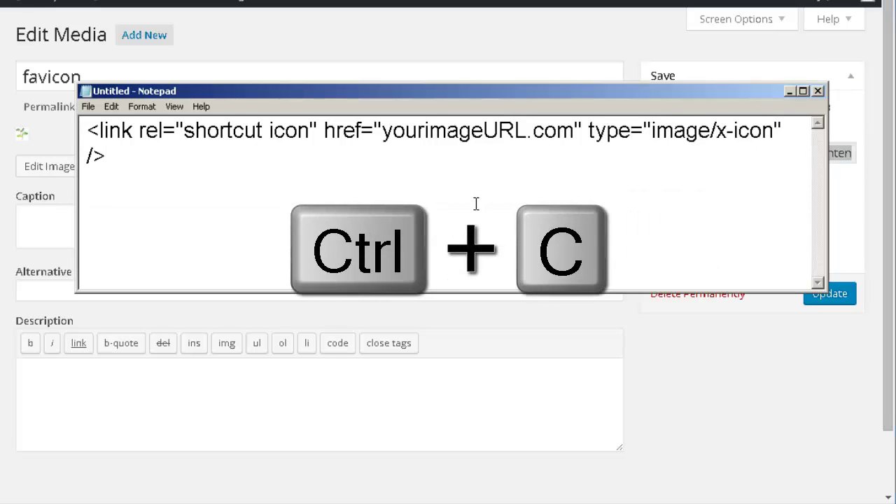
pyautogui.press('Return')
pyautogui.press('Return')
pyautogui.press('Return')
pyautogui.hotkey('ctrl', 'v')
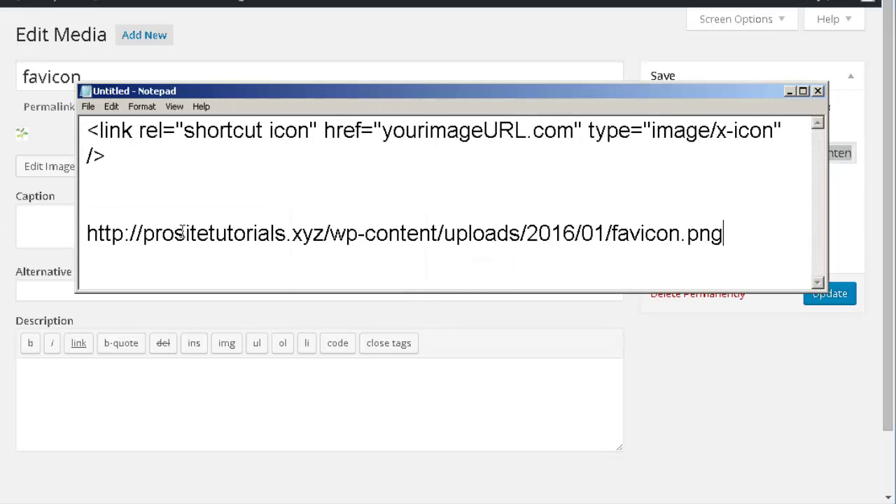
# Delete the placeholder yourimageURL.com from between the href quotation marks in the link tag.
pyautogui.moveTo(106, 156); pyautogui.dragTo(86, 129)
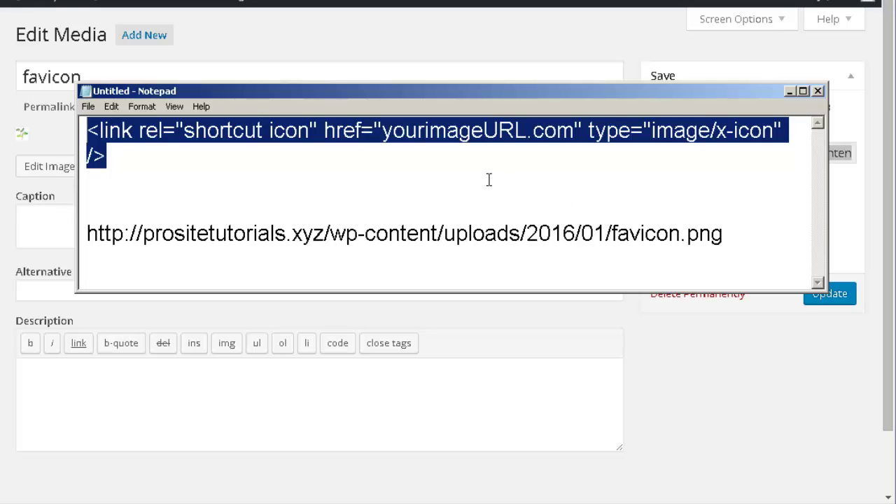
pyautogui.click(331, 149)
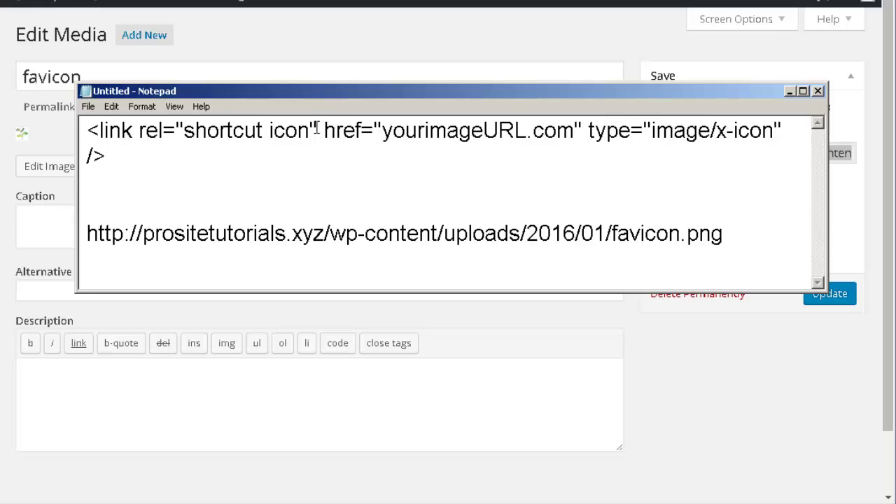
pyautogui.click(324, 131)
pyautogui.moveTo(343, 136); pyautogui.dragTo(575, 130)
pyautogui.click(382, 133)
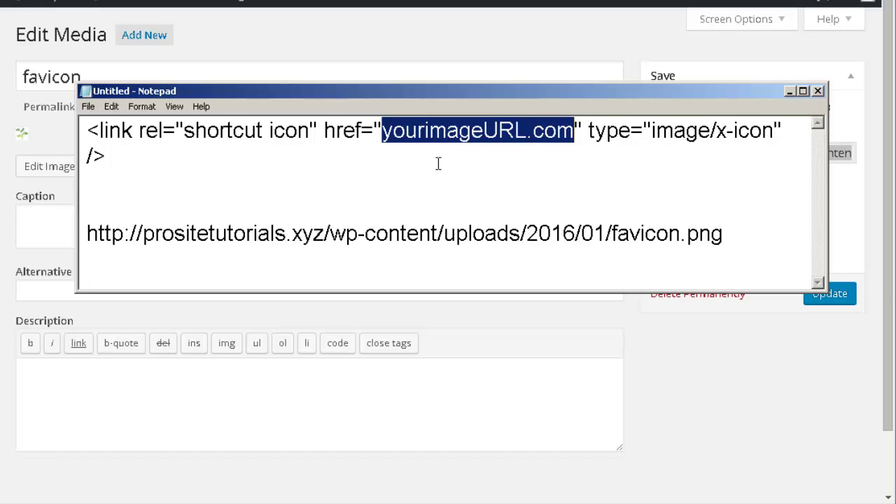
pyautogui.press('BackSpace')
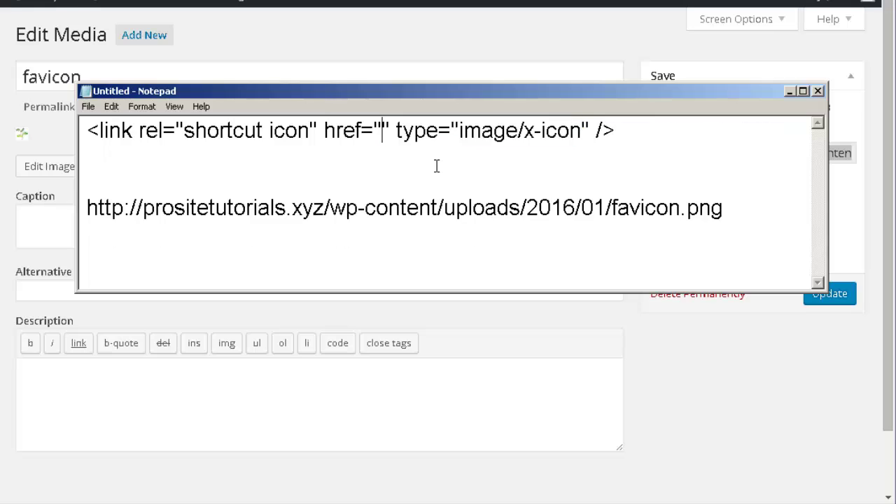
pyautogui.moveTo(738, 214); pyautogui.dragTo(86, 219)
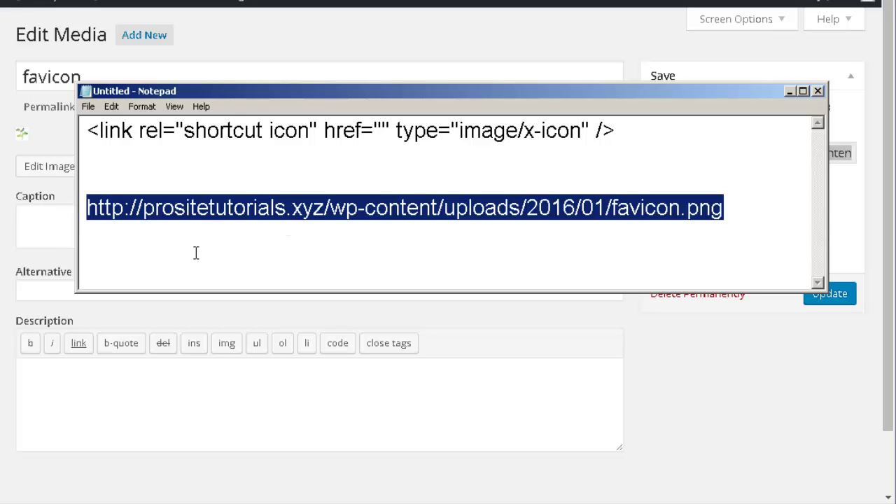
pyautogui.click(154, 316)
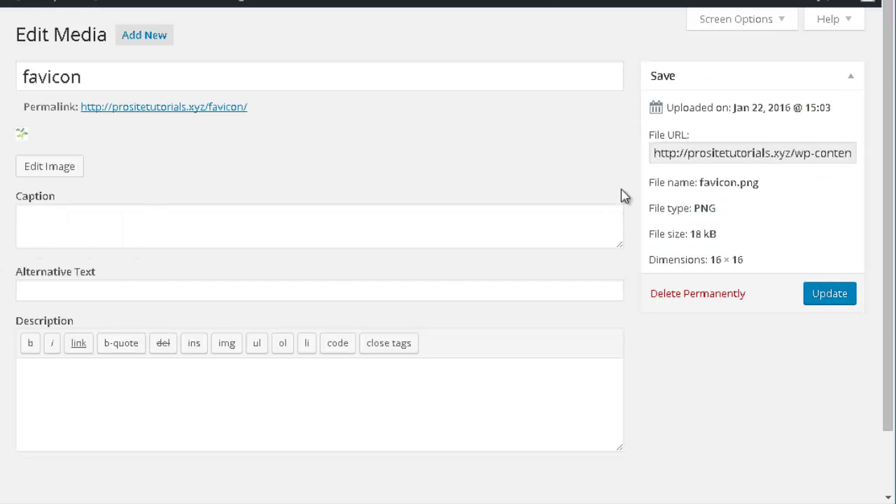
pyautogui.hotkey('alt', 'Tab')
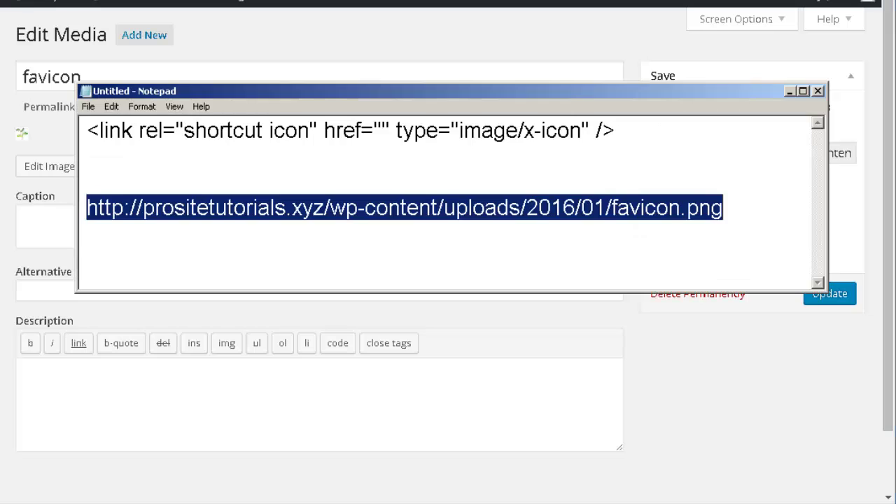
pyautogui.click(381, 130)
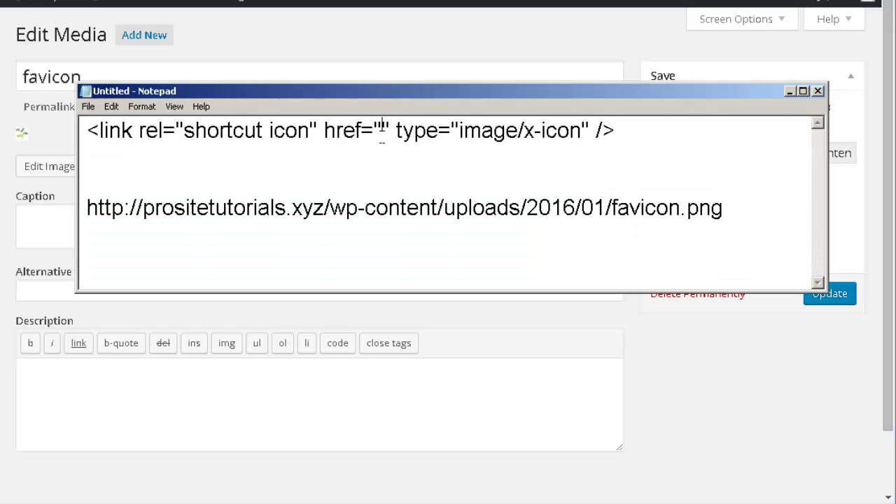
pyautogui.hotkey('ctrl', 'v')
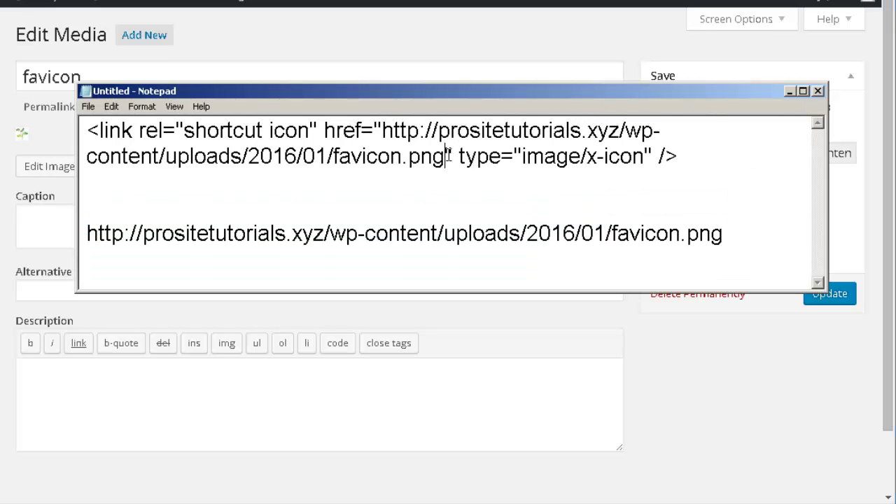
# Check the quotation marks around the inserted URL and select the complete shortcut icon link tag.
pyautogui.moveTo(453, 156); pyautogui.dragTo(446, 155)
pyautogui.click(375, 130)
pyautogui.click(449, 156)
pyautogui.moveTo(740, 164); pyautogui.dragTo(82, 112)
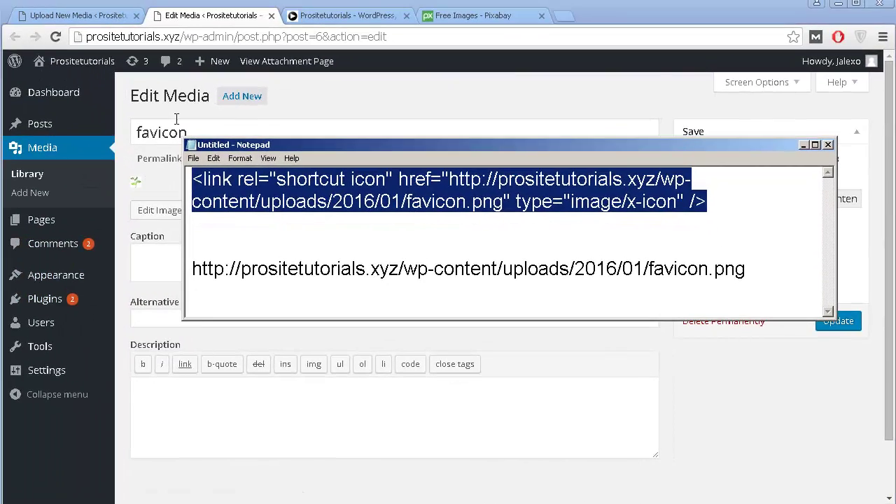
# Switch back to WordPress and open the Twenty Sixteen Theme Header file (header.php) in the theme editor.
pyautogui.click(175, 114)
pyautogui.moveTo(56, 278)
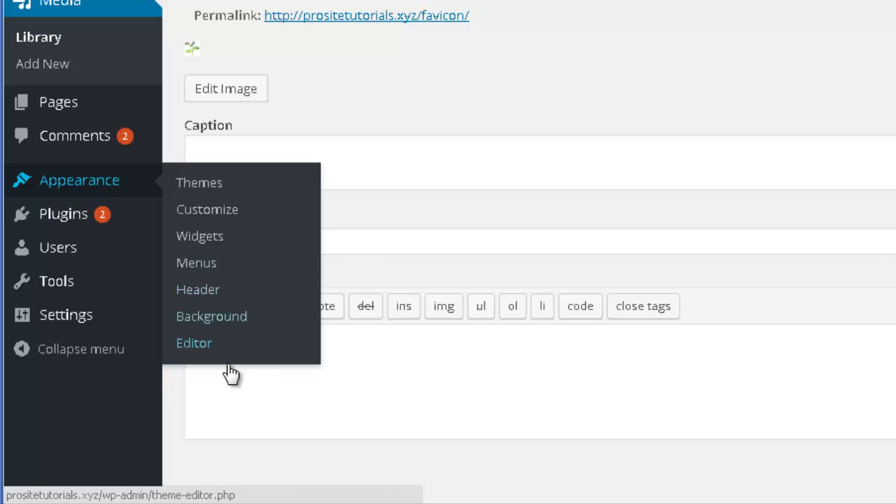
pyautogui.click(196, 350)
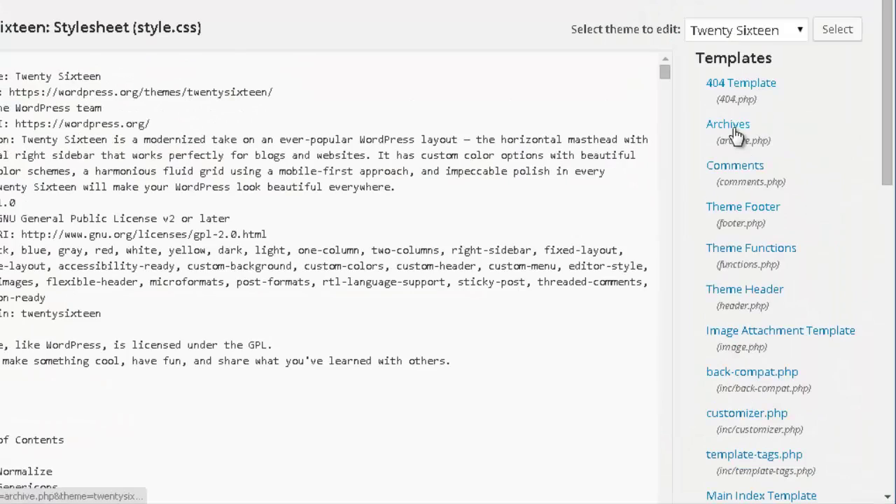
pyautogui.scroll(-1, 736, 211)
pyautogui.scroll(1, 743, 280)
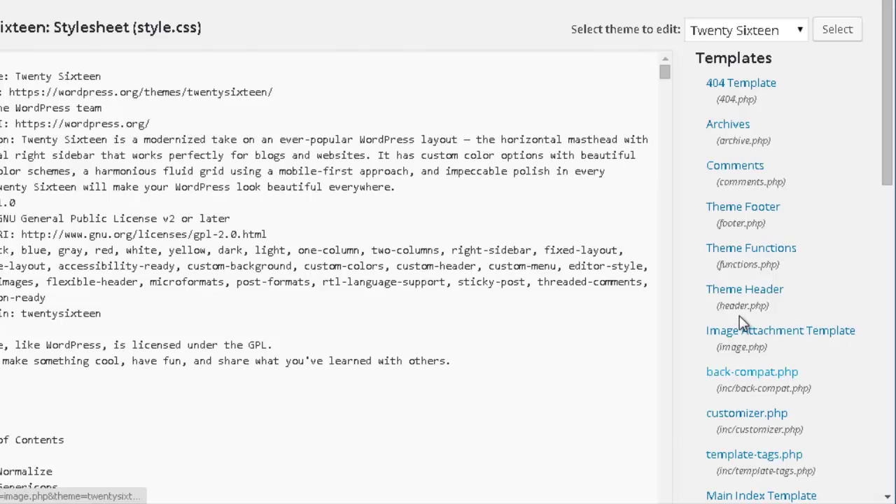
pyautogui.scroll(-1, 737, 308)
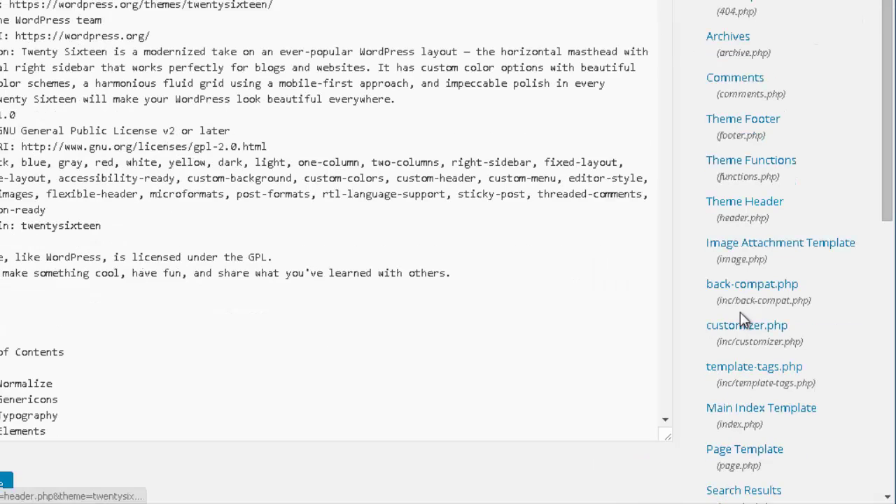
pyautogui.click(760, 222)
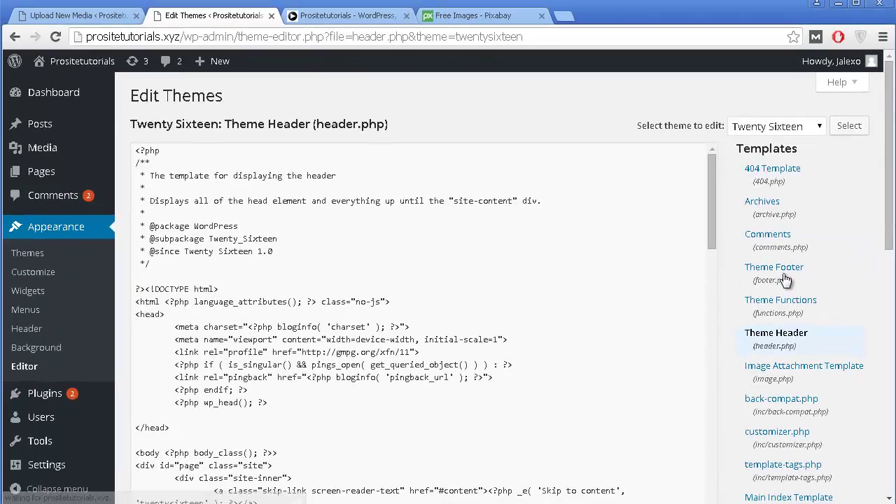
# Find the opening <head> tag in header.php and add two blank lines directly after it.
pyautogui.click(334, 153)
pyautogui.scroll(-10, 387, 186)
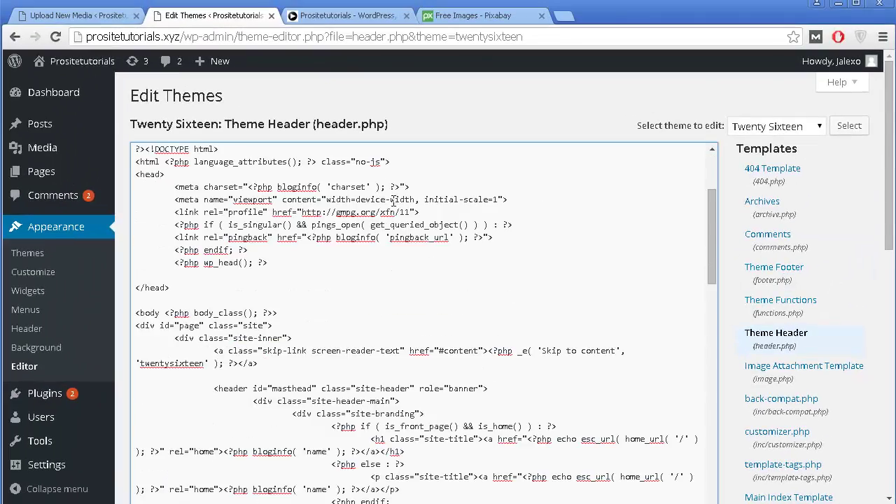
pyautogui.scroll(-5, 393, 207)
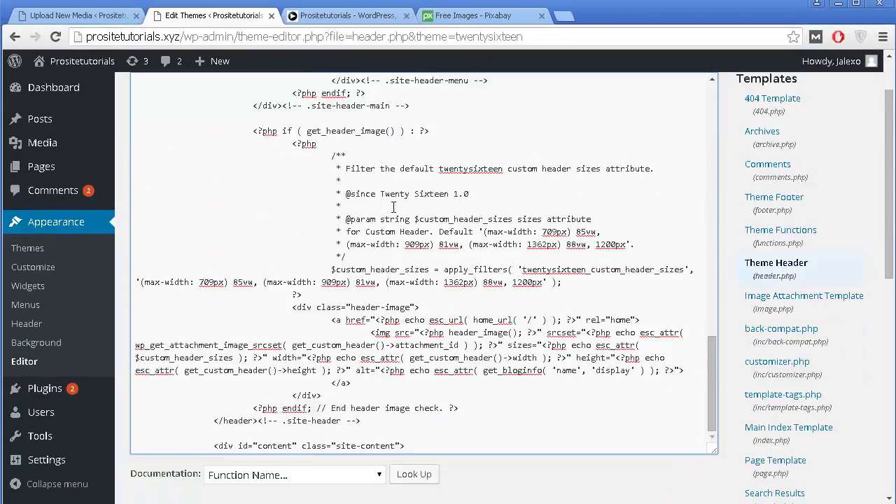
pyautogui.scroll(15, 395, 208)
pyautogui.scroll(2, 396, 212)
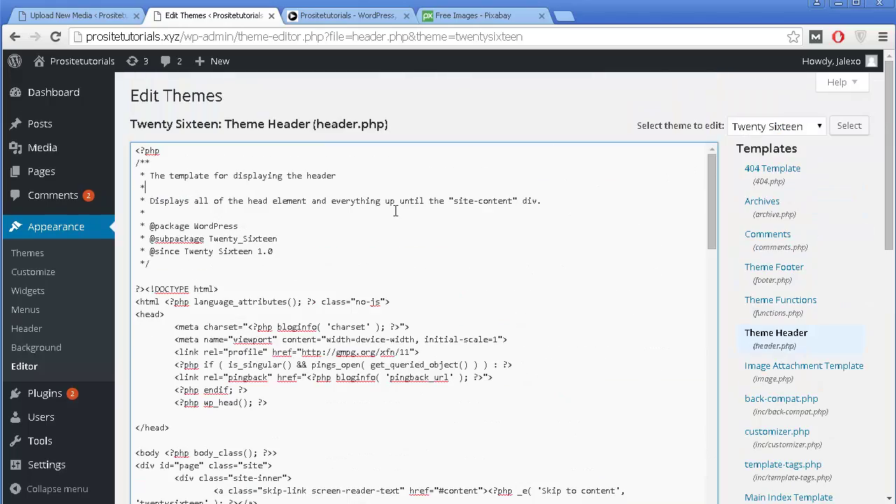
pyautogui.scroll(-1, 171, 288)
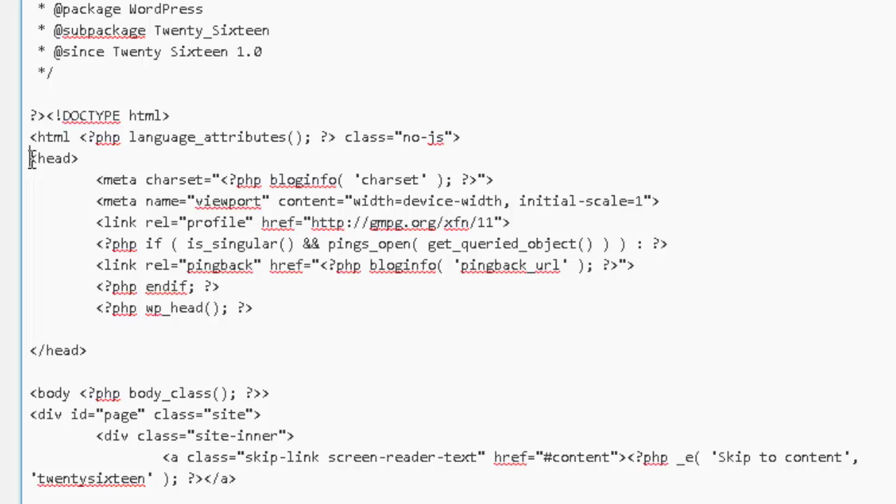
pyautogui.moveTo(136, 245); pyautogui.dragTo(166, 246)
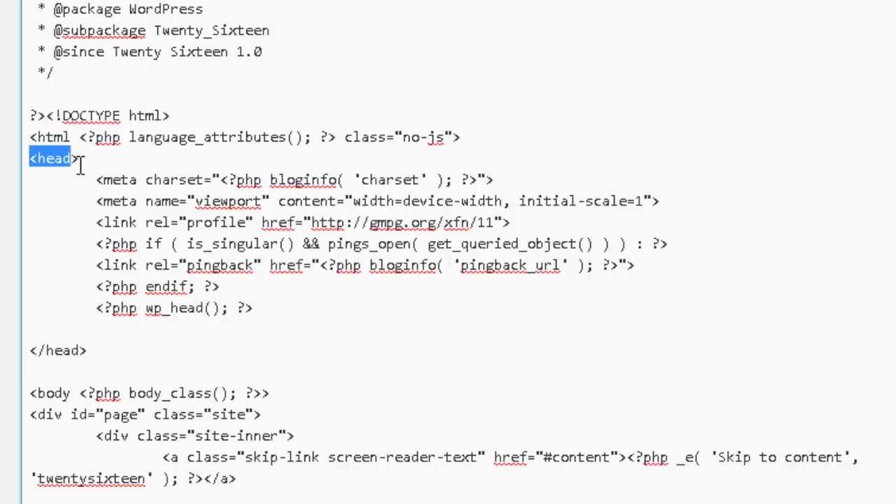
pyautogui.moveTo(81, 164); pyautogui.dragTo(81, 164)
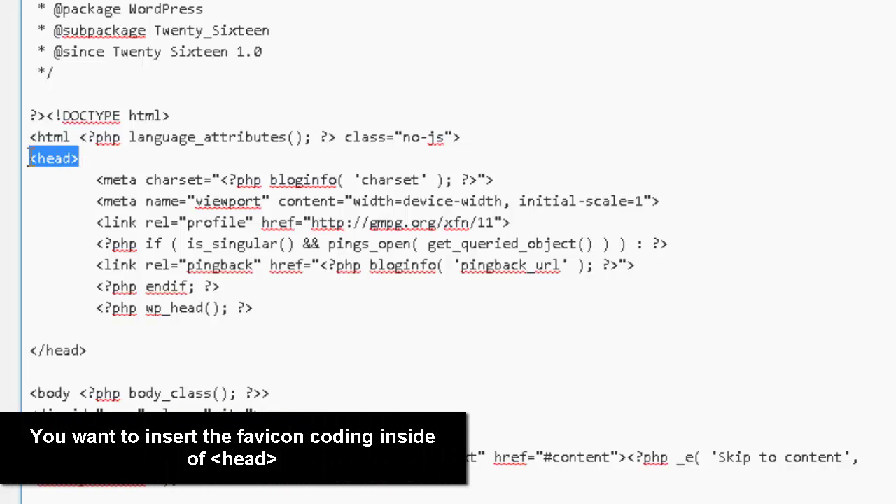
pyautogui.click(28, 159)
pyautogui.click(90, 161)
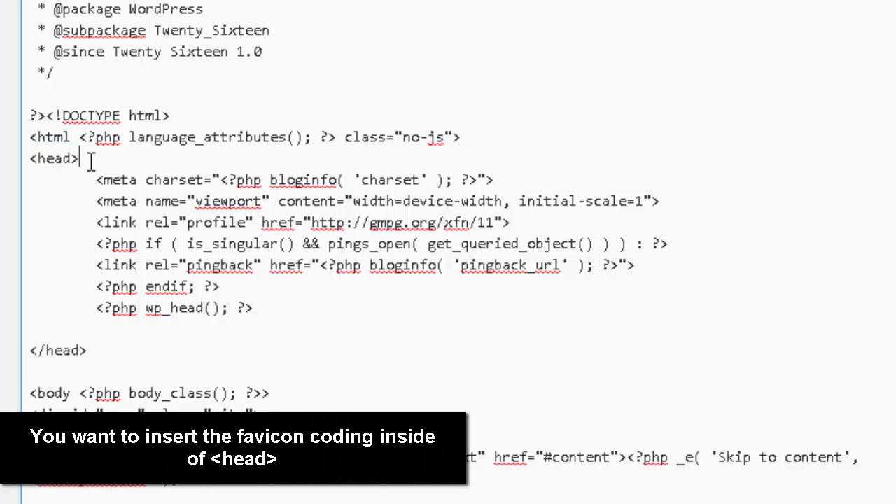
pyautogui.press('Return')
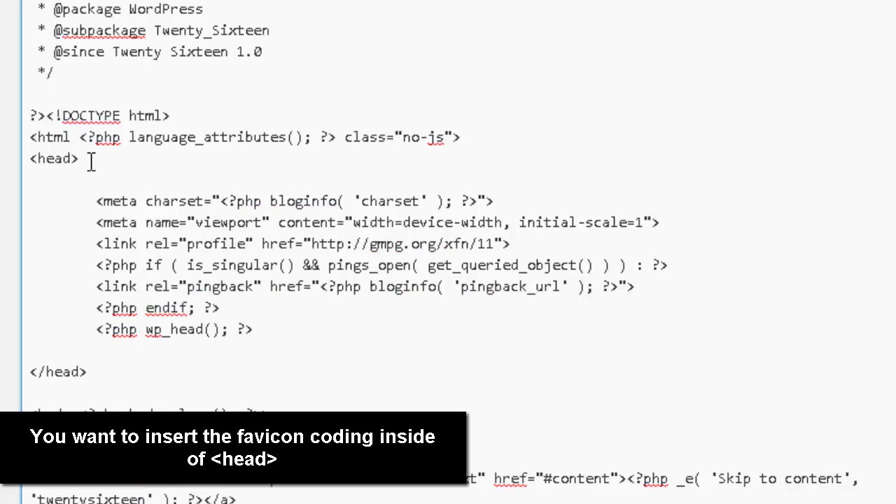
pyautogui.press('Return')
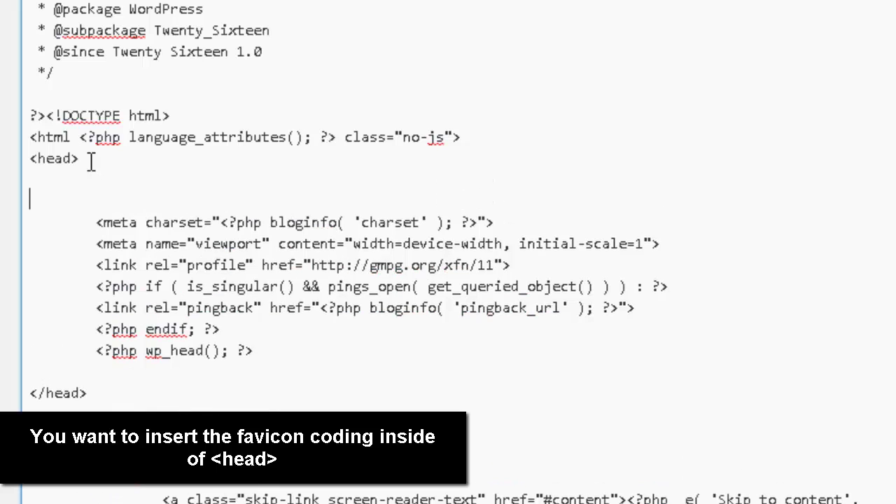
pyautogui.moveTo(91, 161); pyautogui.dragTo(17, 154)
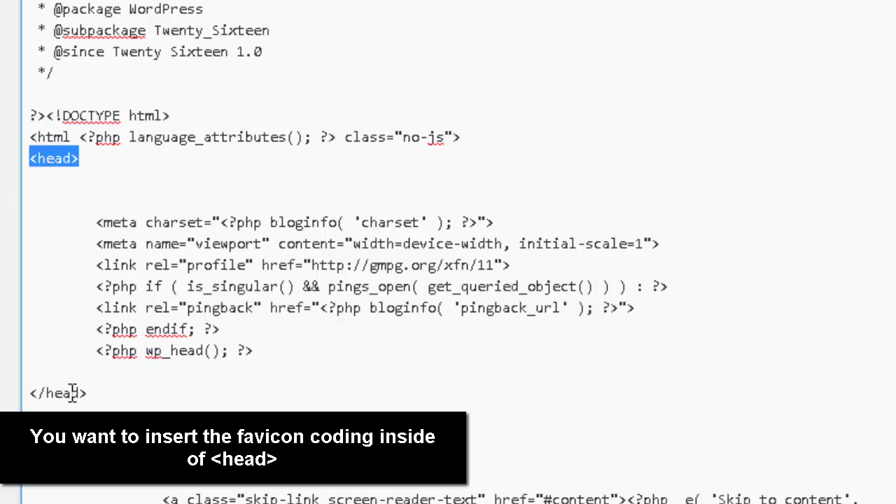
# Insert the shortcut icon link tag for favicon.png below the opening <head> tag in header.php and compare it with the Notepad copy.
pyautogui.click(92, 198)
pyautogui.write('<link rel="shortcut icon" href="http://prositetutorials.xyz/wp-content/uploads/2016/01/favicon.png" type="image/x-icon" />')
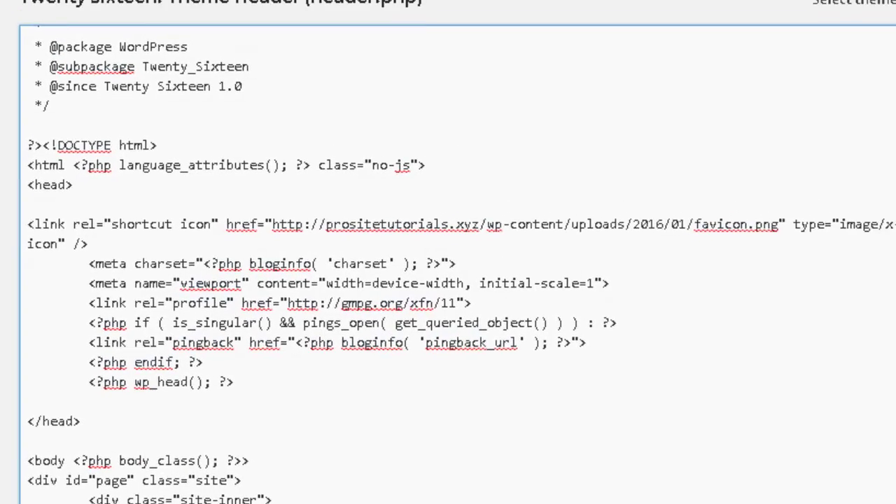
pyautogui.hotkey('alt', 'Tab')
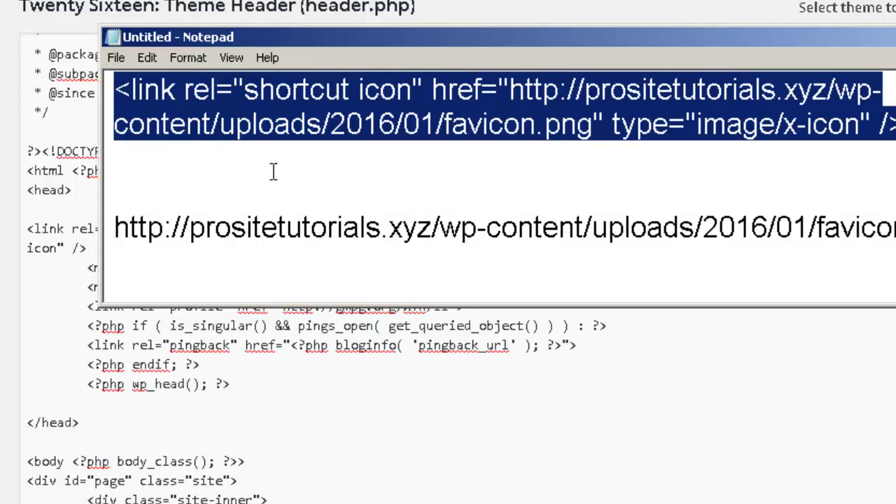
pyautogui.click(179, 325)
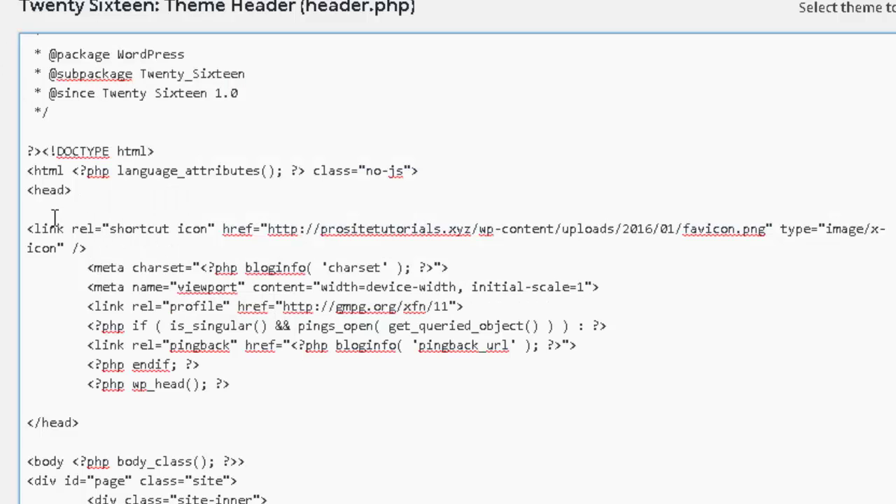
# Check the shortcut icon link tag's placement inside the head section and save the changes to header.php.
pyautogui.moveTo(101, 251); pyautogui.dragTo(23, 229)
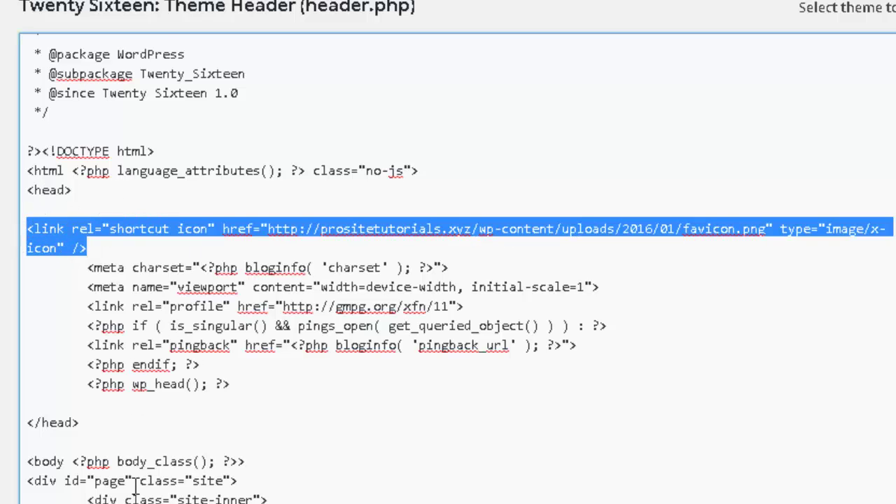
pyautogui.click(304, 458)
pyautogui.scroll(-4, 304, 458)
pyautogui.scroll(4, 304, 455)
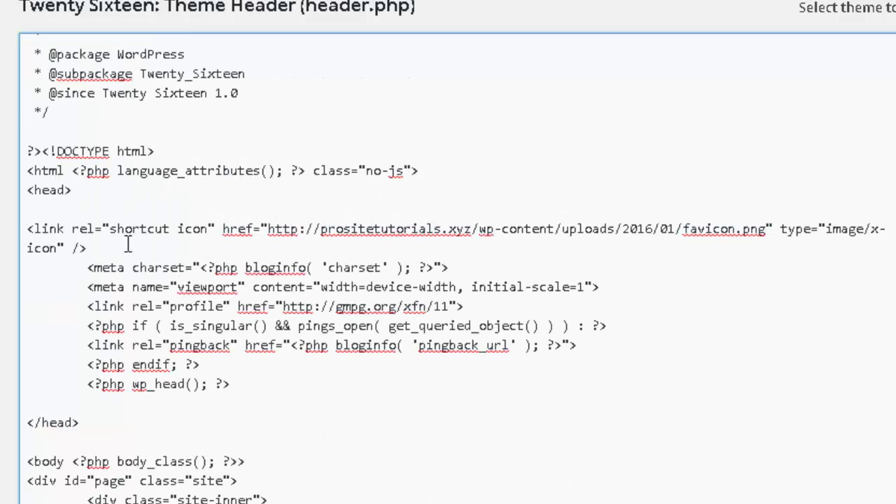
pyautogui.click(112, 191)
pyautogui.moveTo(89, 249); pyautogui.dragTo(28, 229)
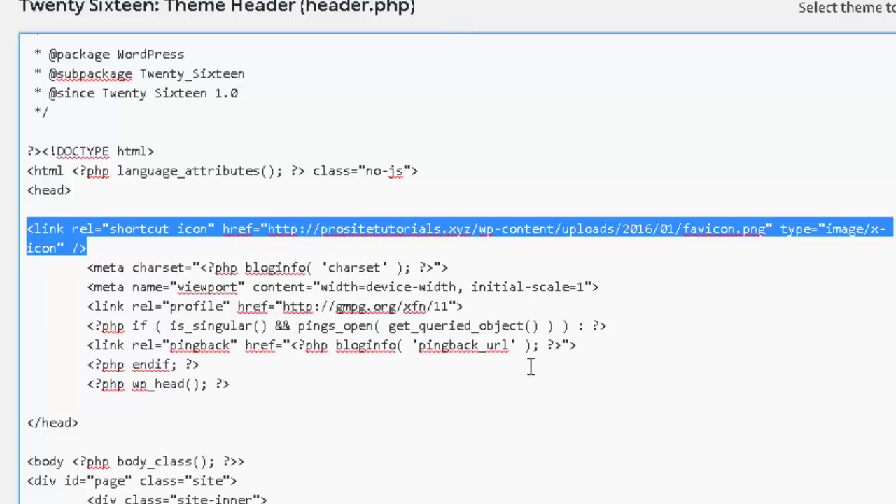
pyautogui.scroll(-5, 294, 266)
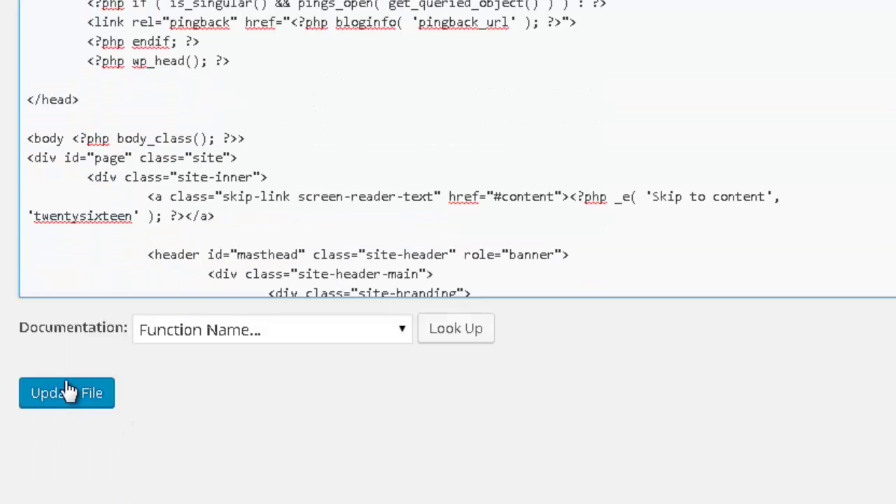
pyautogui.click(68, 390)
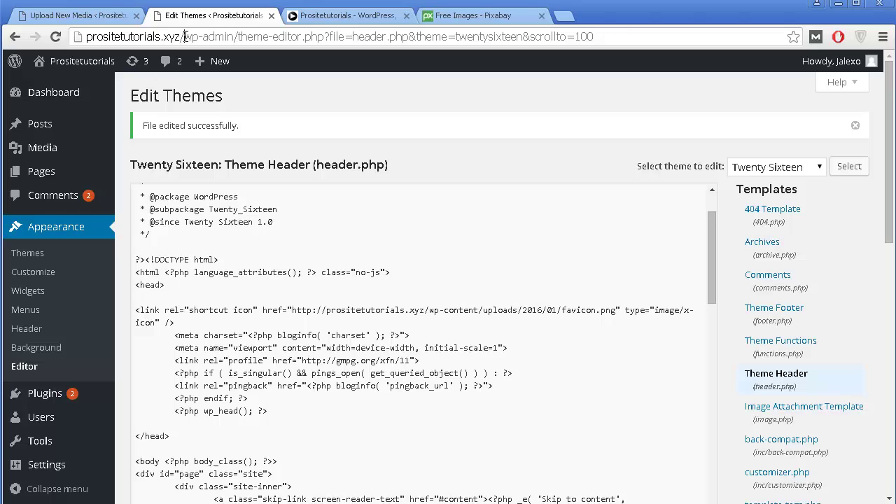
# Copy the site's base address prositetutorials.xyz from the theme editor's URL and load it in the existing Prositetutorials browser tab.
pyautogui.moveTo(184, 36); pyautogui.dragTo(86, 36)
pyautogui.hotkey('ctrl', 'c')
pyautogui.click(287, 17)
pyautogui.click(276, 35)
pyautogui.hotkey('ctrl', 'v')
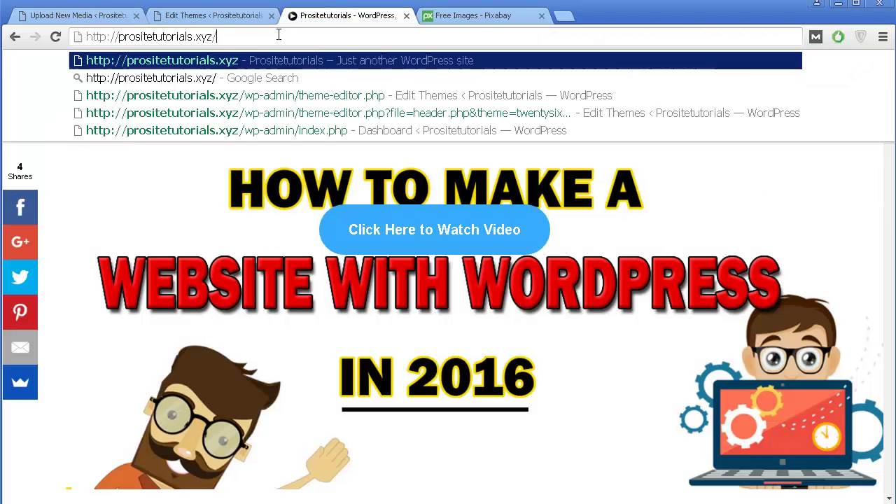
pyautogui.press('Return')
pyautogui.moveTo(334, 85)
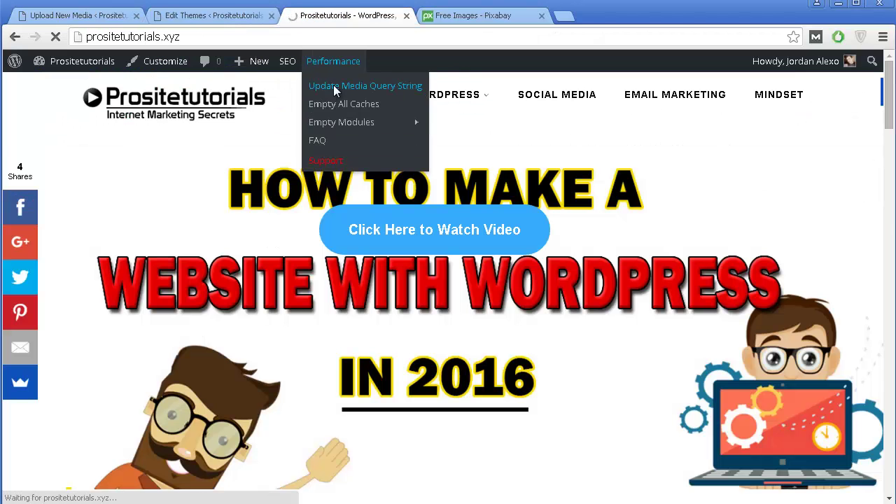